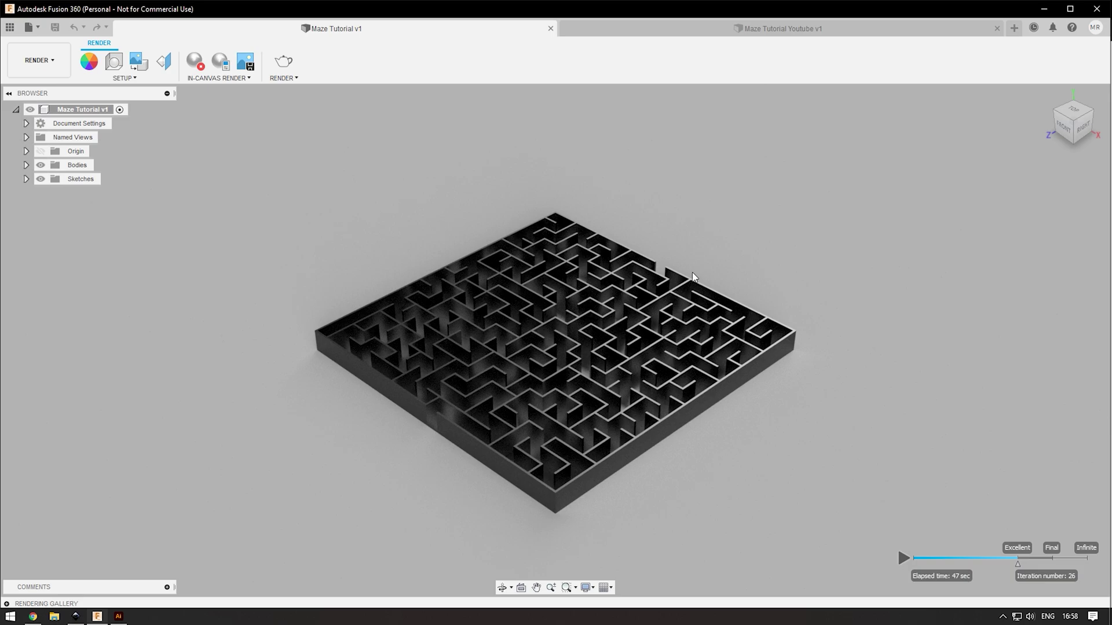
On the Maze Generator page, set maze width and height to 7
{"action": "left_click", "coordinate": [33, 616]}
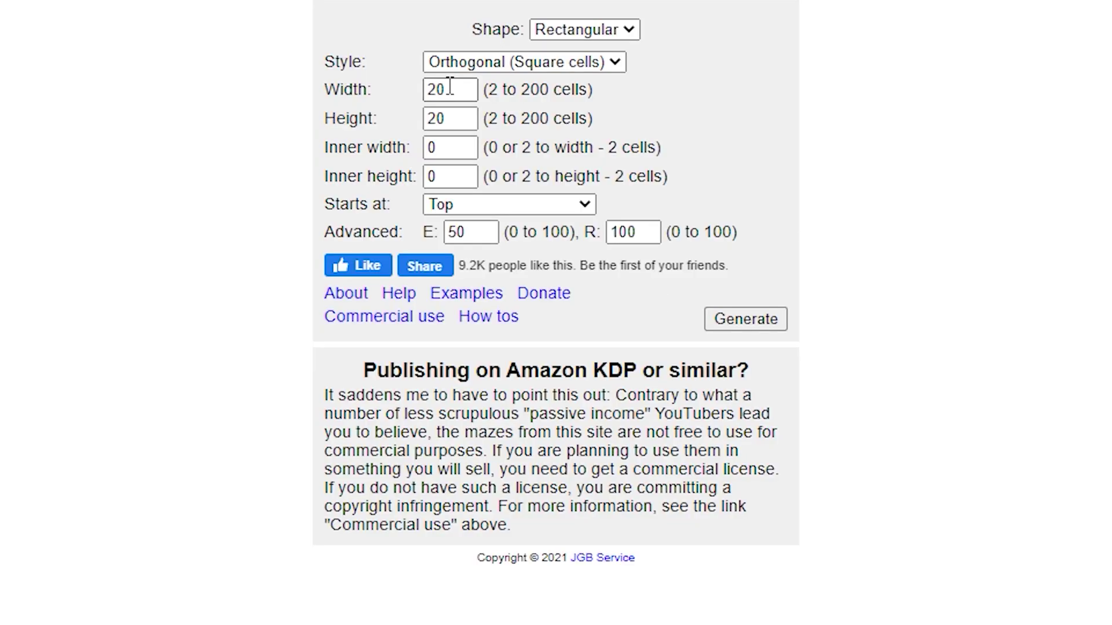
{"action": "left_click_drag", "start_coordinate": [464, 92], "coordinate": [398, 102]}
{"action": "type", "text": "7"}
{"action": "key", "text": "Tab"}
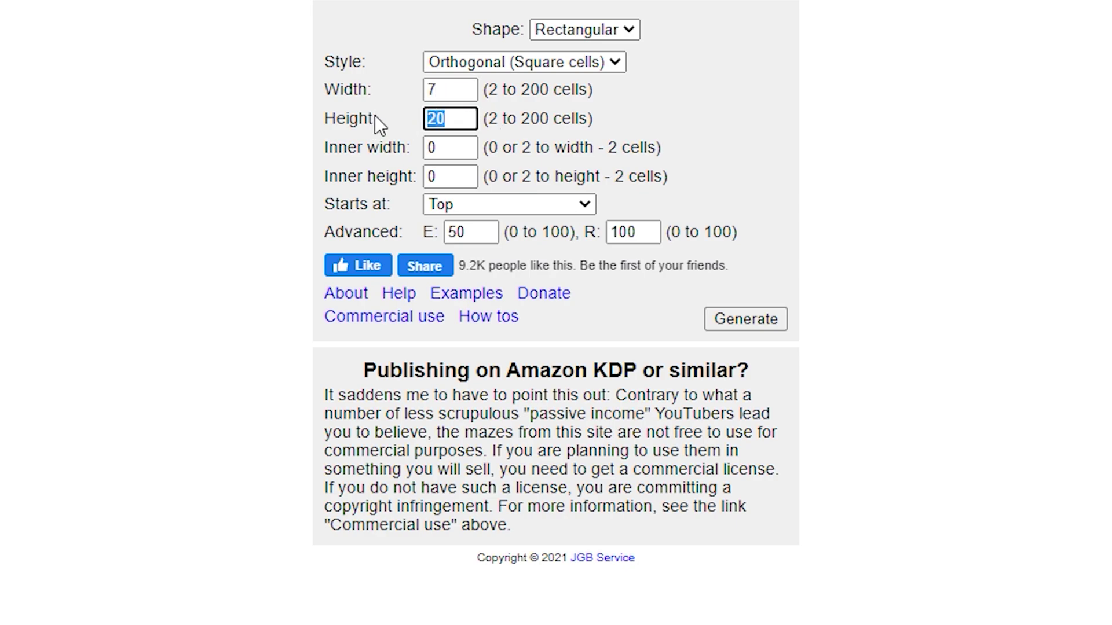
{"action": "type", "text": "7"}
{"action": "left_click", "coordinate": [213, 209]}
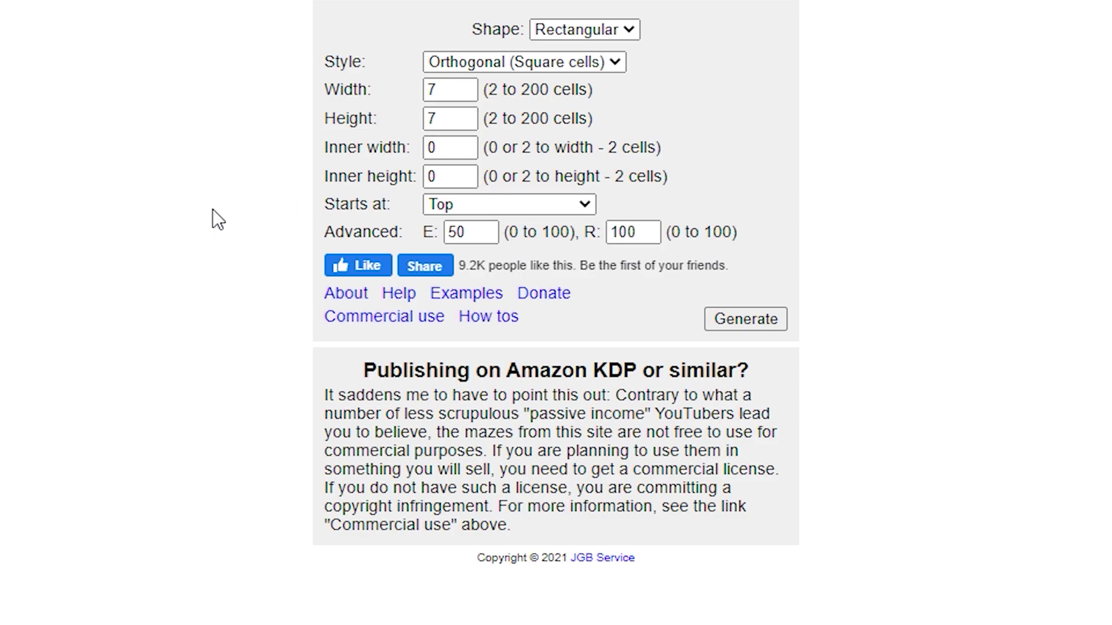
Generate the 7 by 7 maze, show its solution, and regenerate it twice
{"action": "left_click", "coordinate": [715, 316]}
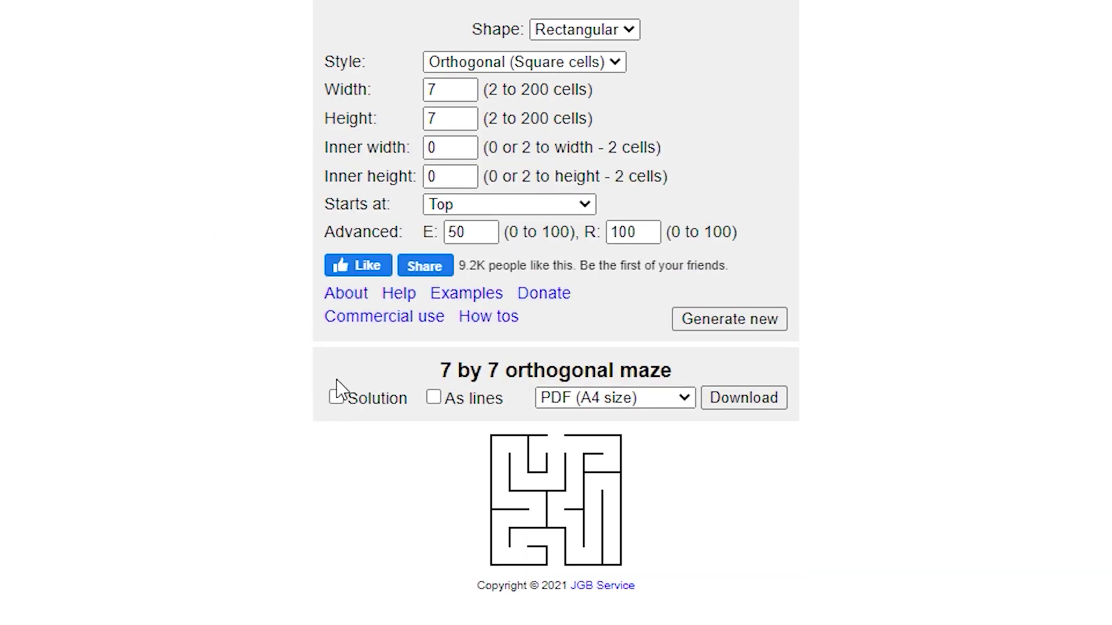
{"action": "left_click", "coordinate": [336, 398]}
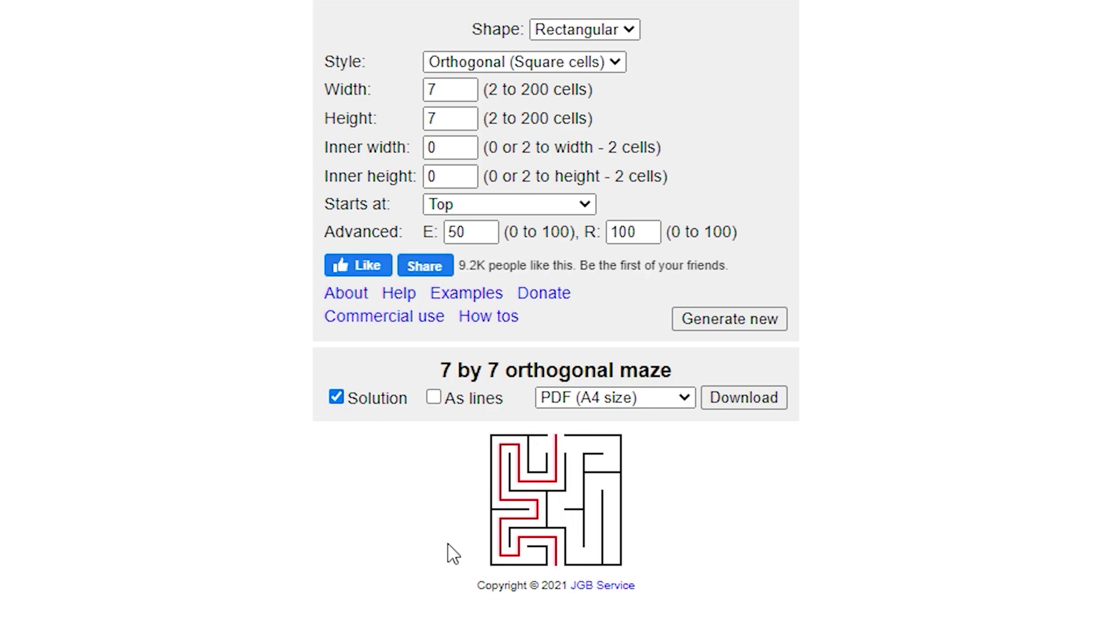
{"action": "left_click", "coordinate": [696, 321]}
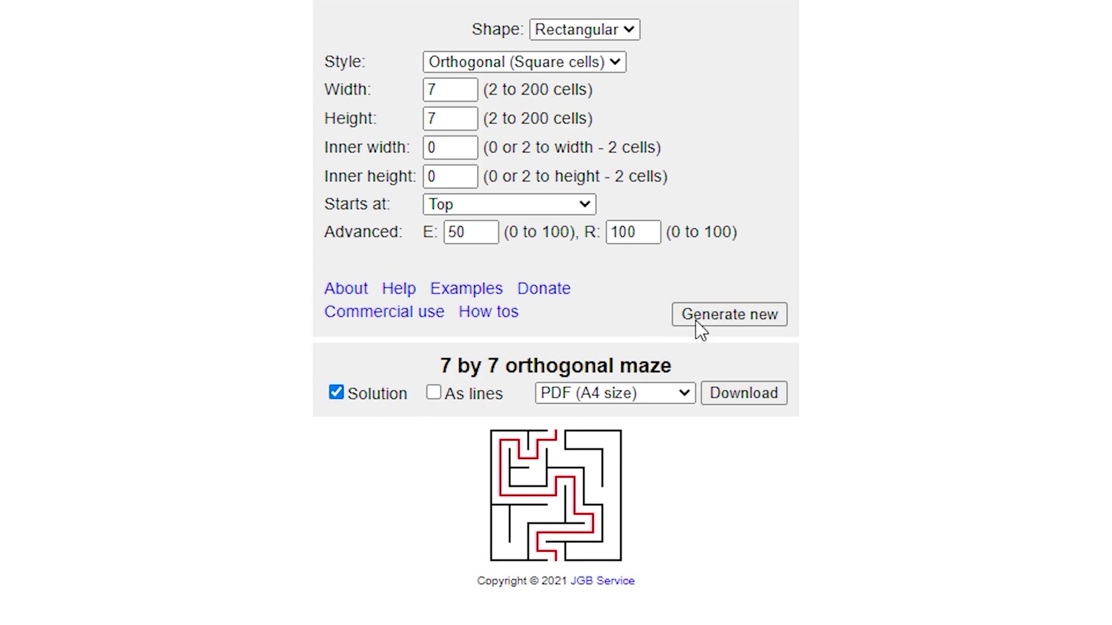
{"action": "left_click", "coordinate": [744, 319]}
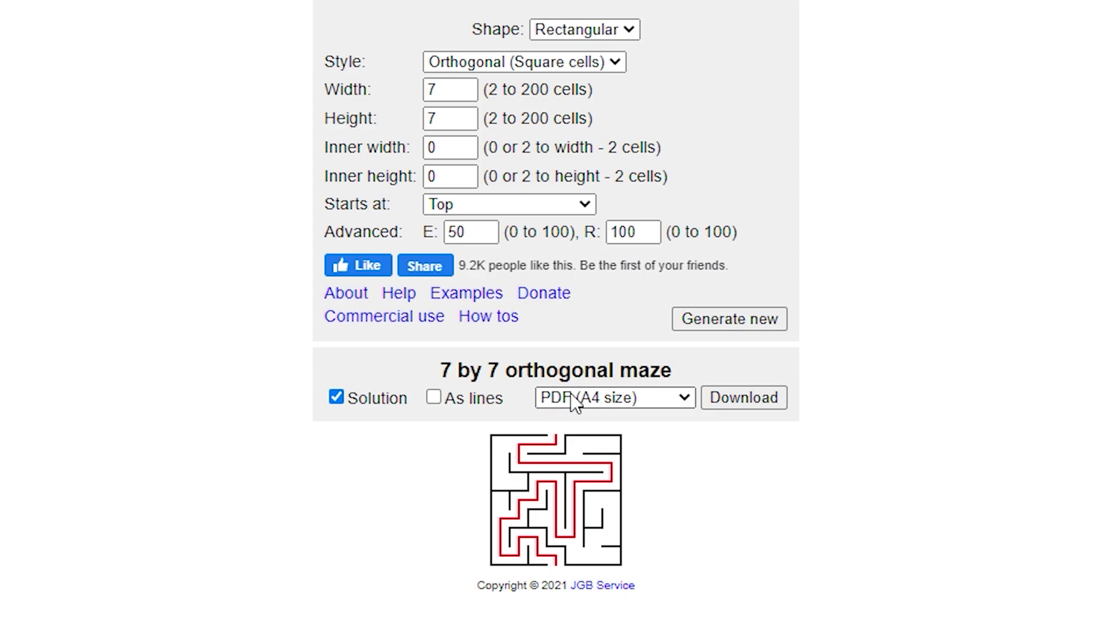
Download the maze in SVG format and save it to the Downloads folder
{"action": "left_click", "coordinate": [558, 401]}
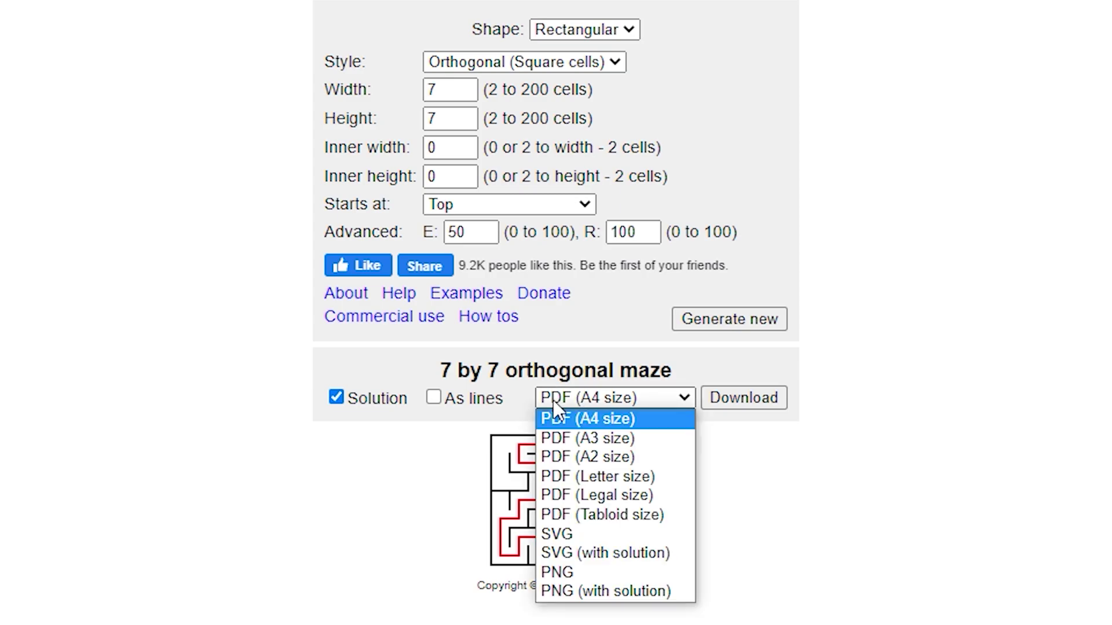
{"action": "left_click", "coordinate": [558, 535]}
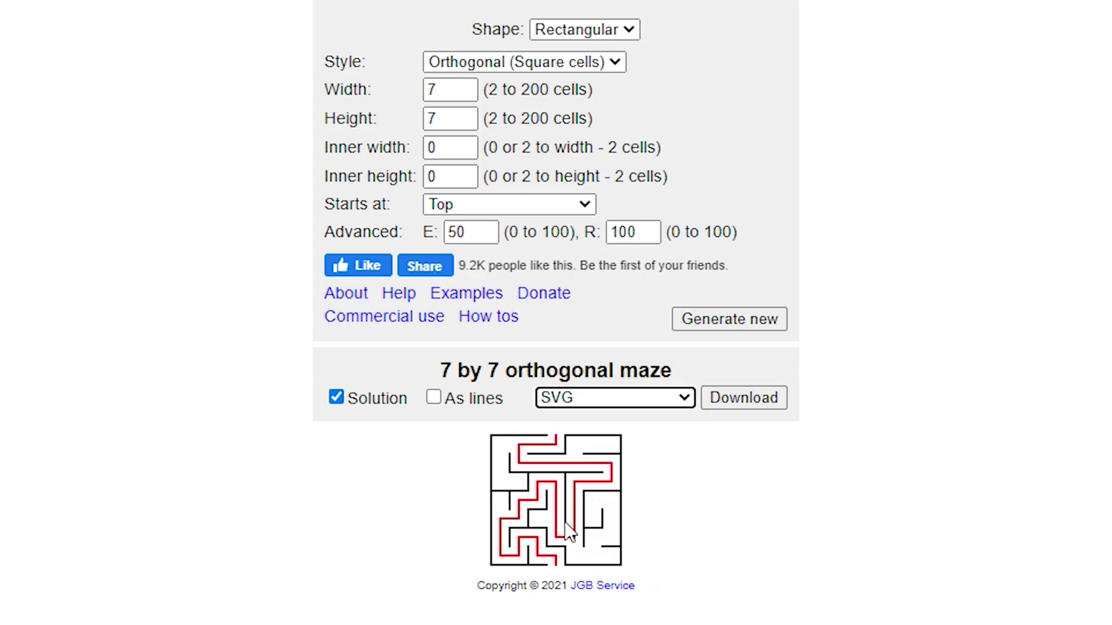
{"action": "left_click", "coordinate": [751, 399]}
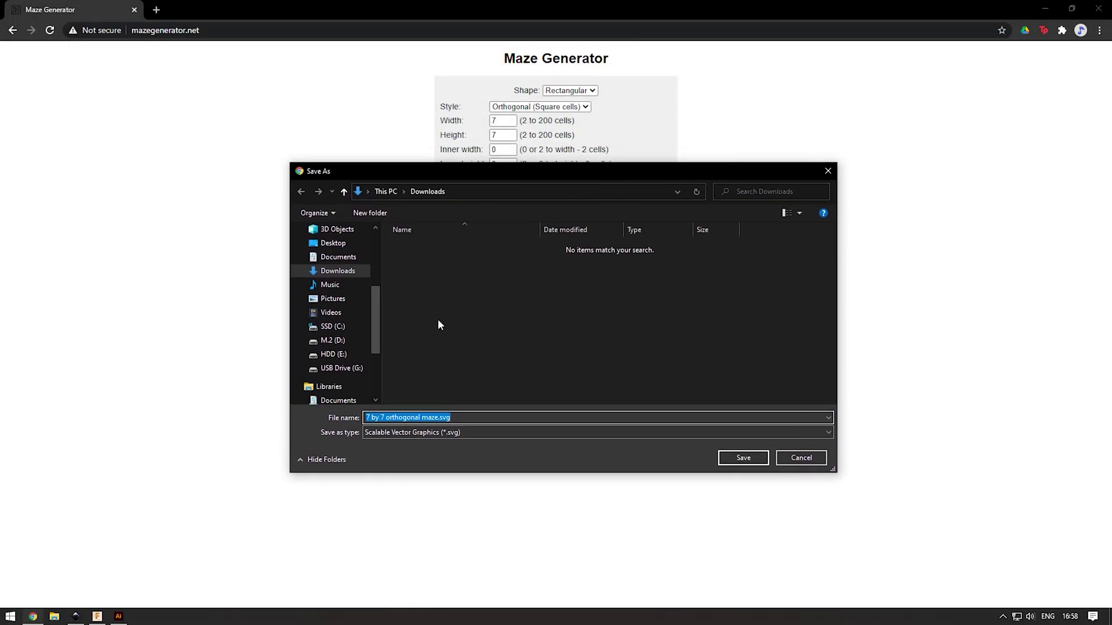
{"action": "left_click", "coordinate": [743, 459]}
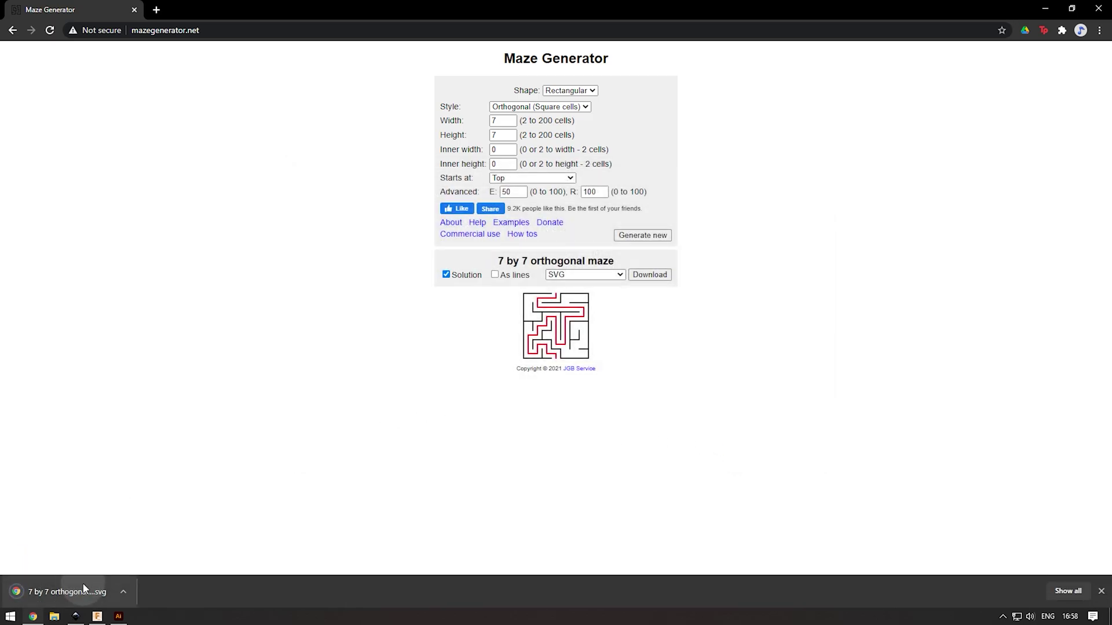
Import '7 by 7 orthogonal maze.svg' into Inkscape as editable objects
{"action": "left_click_drag", "start_coordinate": [82, 593], "coordinate": [396, 340]}
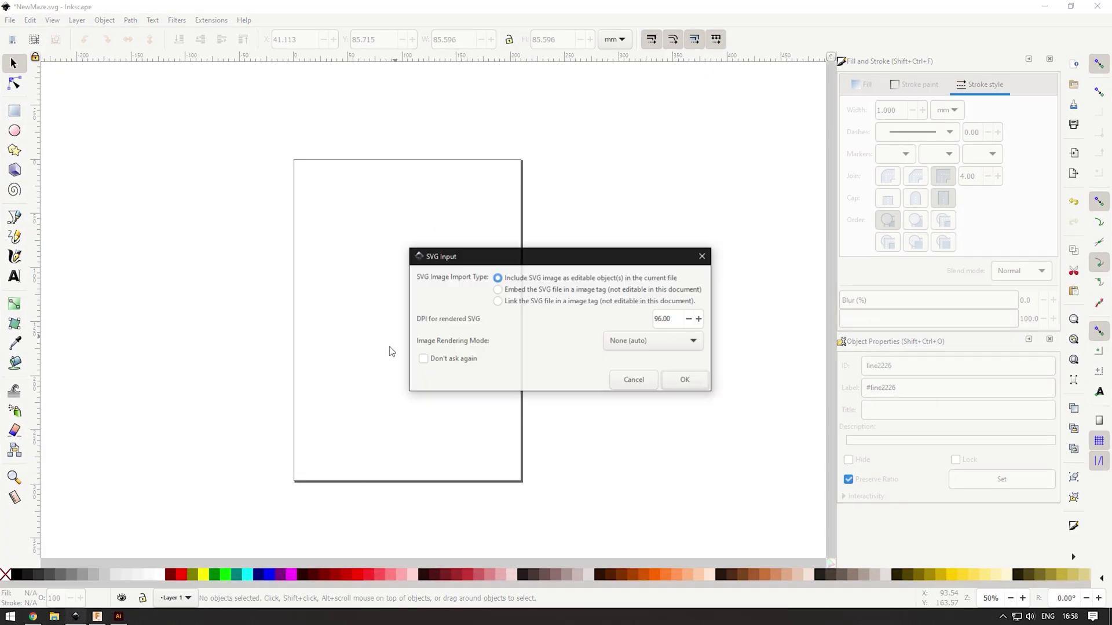
{"action": "left_click", "coordinate": [677, 385]}
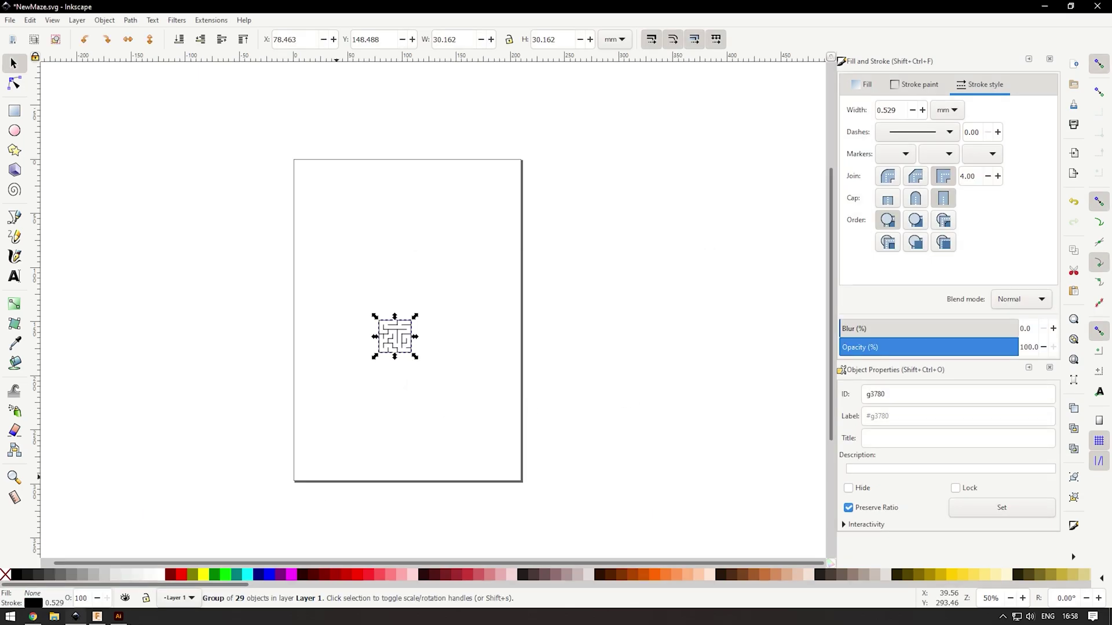
{"action": "left_click", "coordinate": [119, 617]}
{"action": "left_click", "coordinate": [33, 617]}
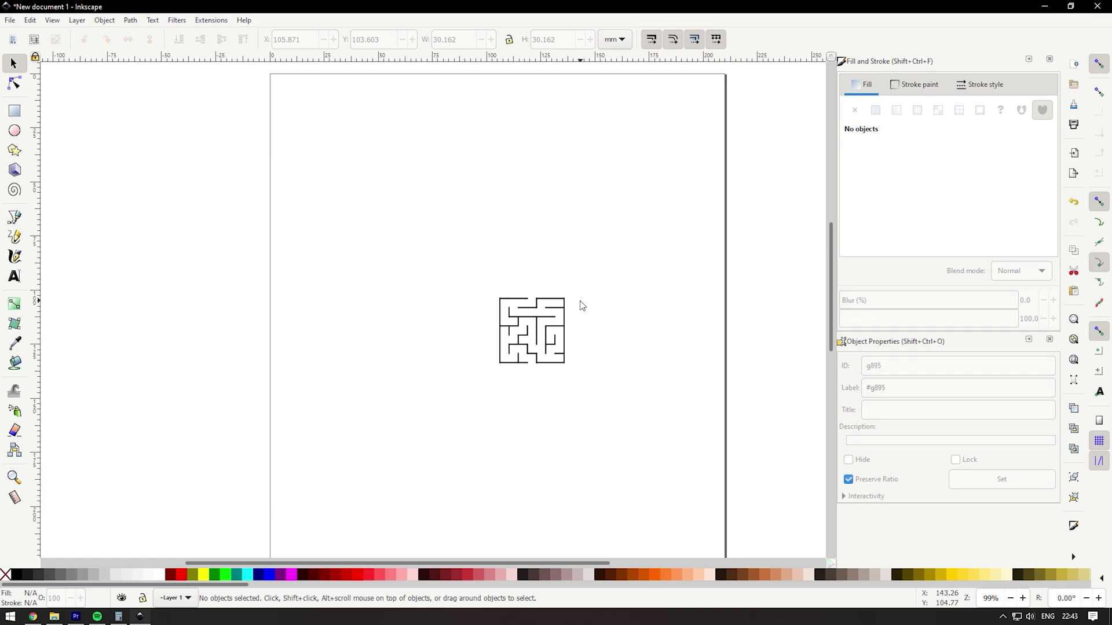
Move the maze group to the page's upper left and enlarge it to about 125 mm
{"action": "left_click_drag", "start_coordinate": [589, 273], "coordinate": [479, 371]}
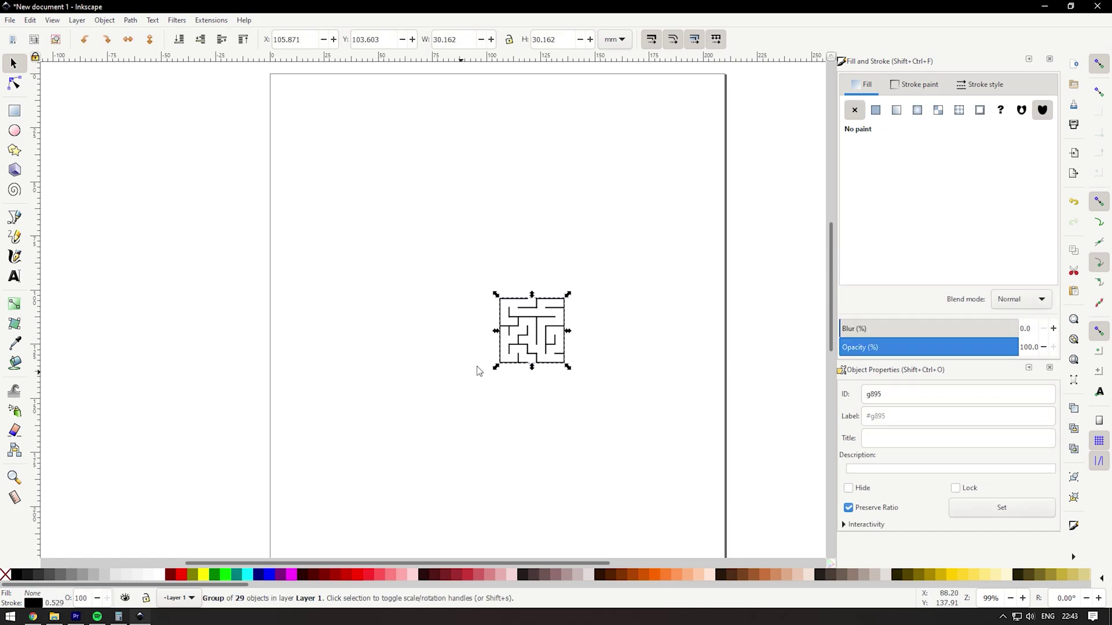
{"action": "left_click_drag", "start_coordinate": [521, 333], "coordinate": [366, 184]}
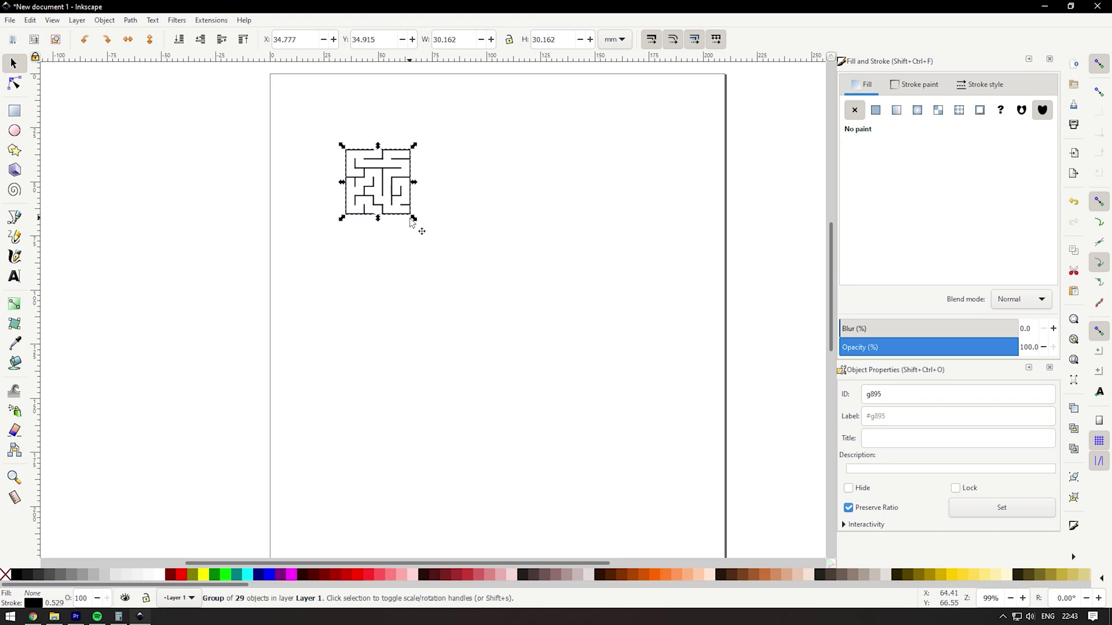
{"action": "mouse_move", "coordinate": [410, 219]}
{"action": "left_mouse_down"}
{"action": "mouse_move", "coordinate": [432, 260]}
{"action": "mouse_move", "coordinate": [514, 335]}
{"action": "mouse_move", "coordinate": [487, 318]}
{"action": "mouse_move", "coordinate": [541, 389]}
{"action": "mouse_move", "coordinate": [528, 414]}
{"action": "mouse_move", "coordinate": [605, 258]}
{"action": "mouse_move", "coordinate": [633, 278]}
{"action": "mouse_move", "coordinate": [504, 471]}
{"action": "mouse_move", "coordinate": [603, 447]}
{"action": "mouse_move", "coordinate": [619, 457]}
{"action": "left_mouse_up"}
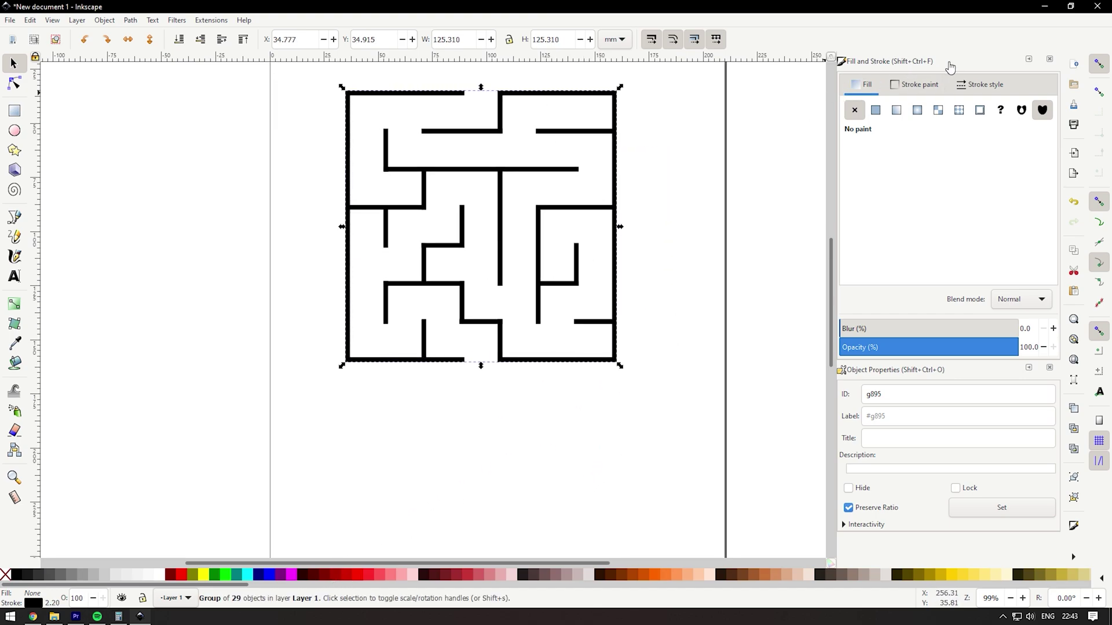
Set the maze walls' stroke width to 2 mm in Fill and Stroke
{"action": "left_click", "coordinate": [983, 87]}
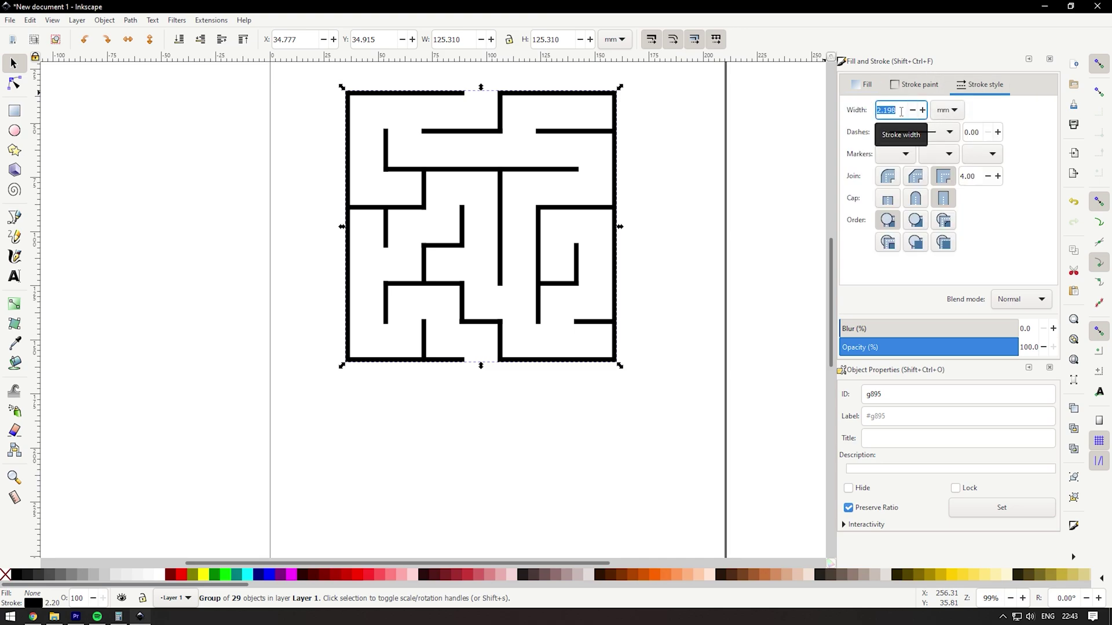
{"action": "type", "text": "2"}
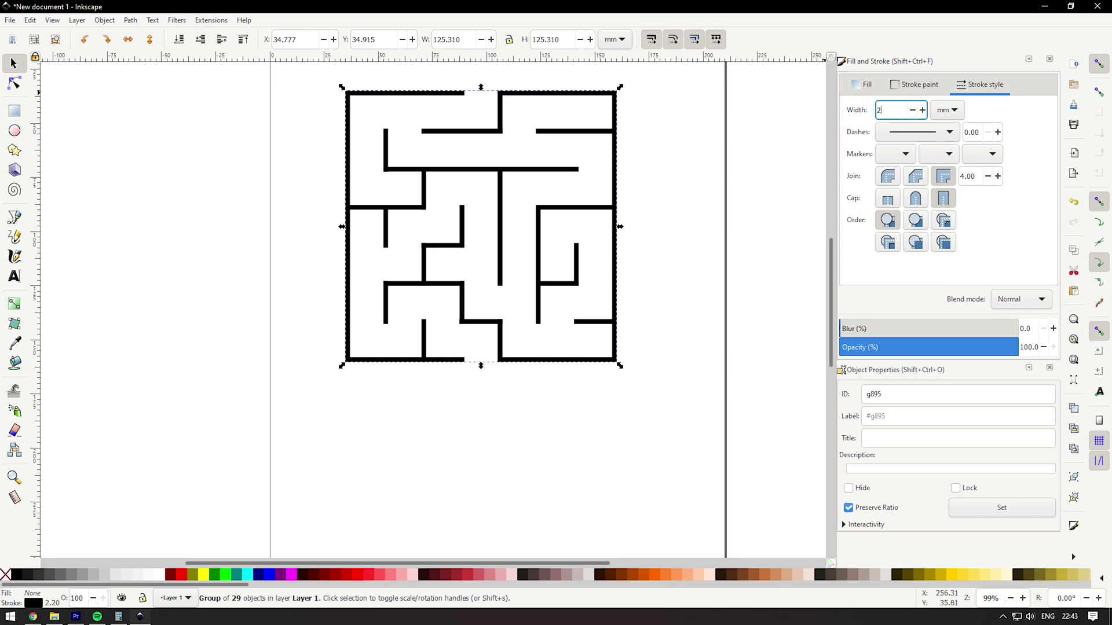
{"action": "key", "text": "Return"}
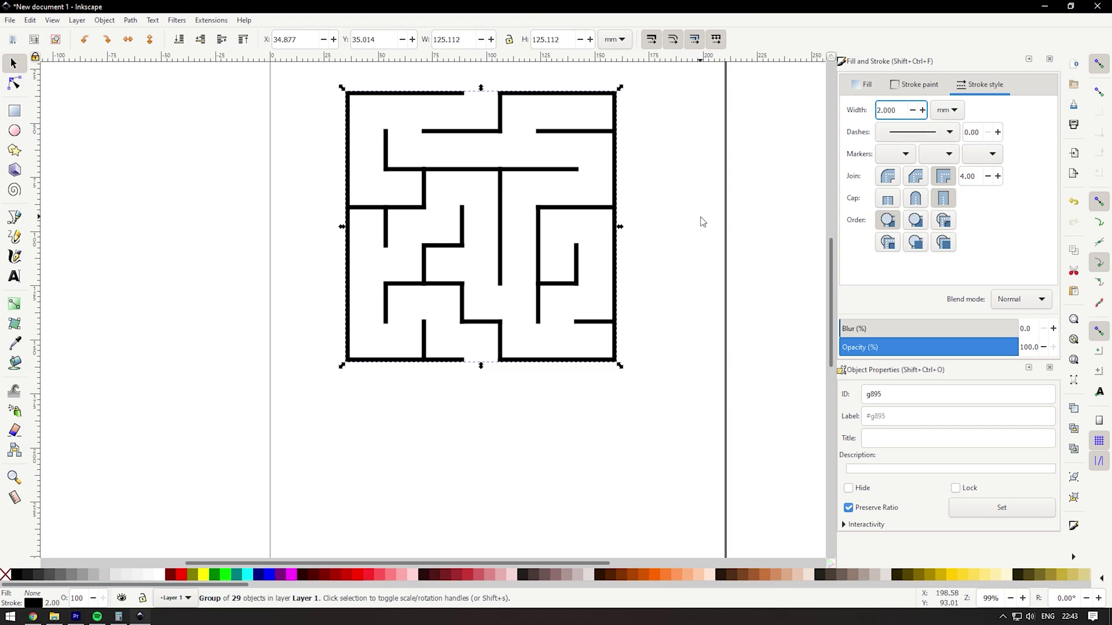
{"action": "scroll", "coordinate": [703, 222], "scroll_direction": "up", "scroll_amount": 3}
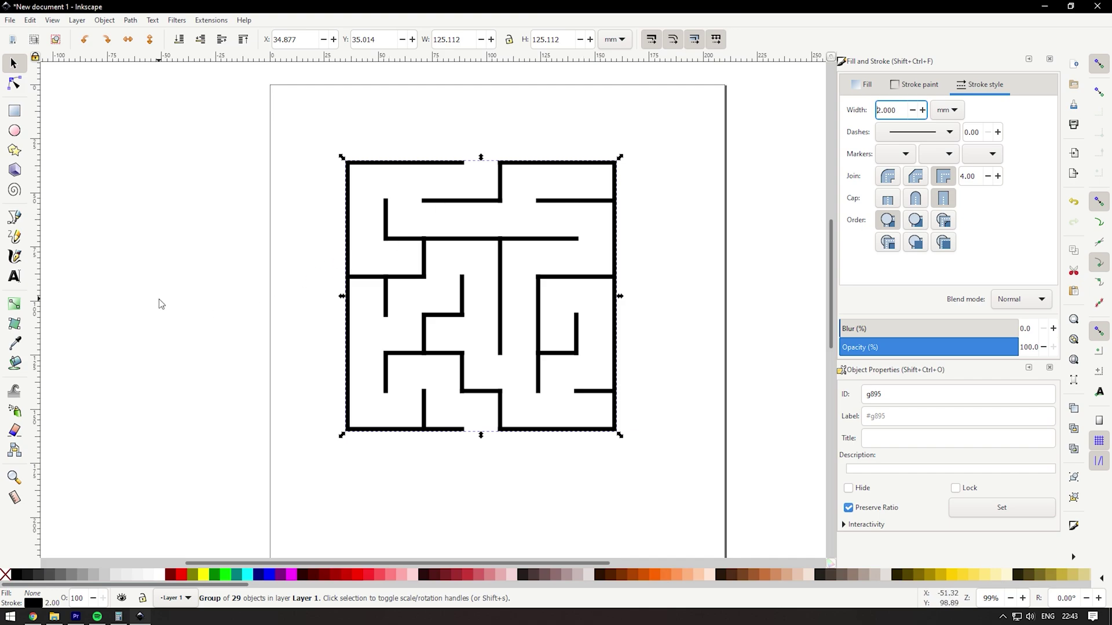
Measure across the maze's middle: 17.59 mm cell gaps, 123.11 mm overall width
{"action": "left_click", "coordinate": [603, 156]}
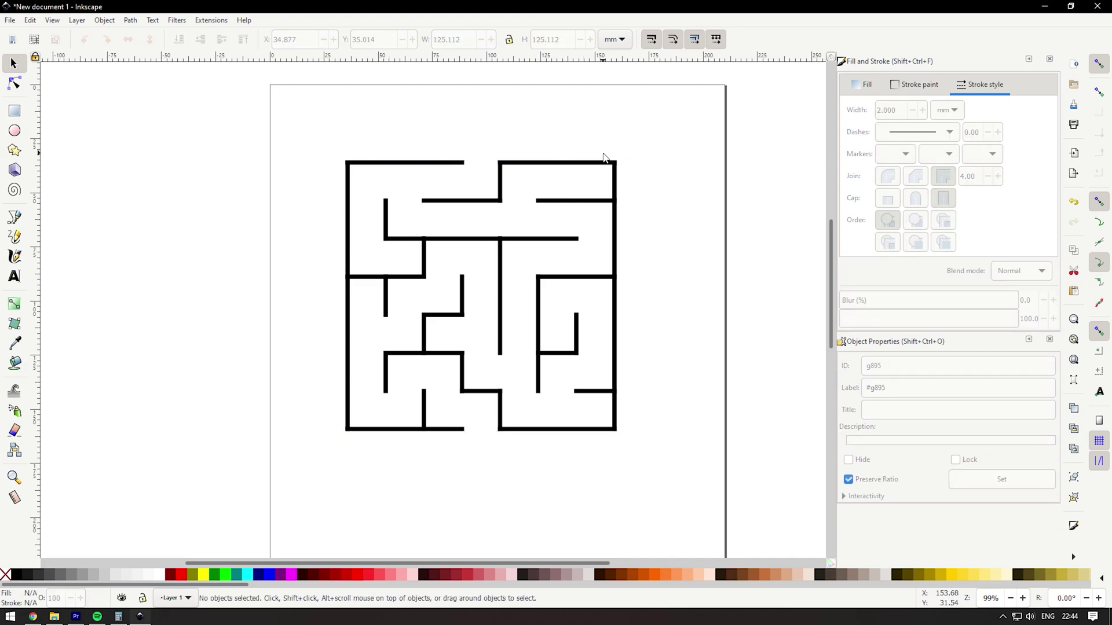
{"action": "left_click", "coordinate": [14, 500]}
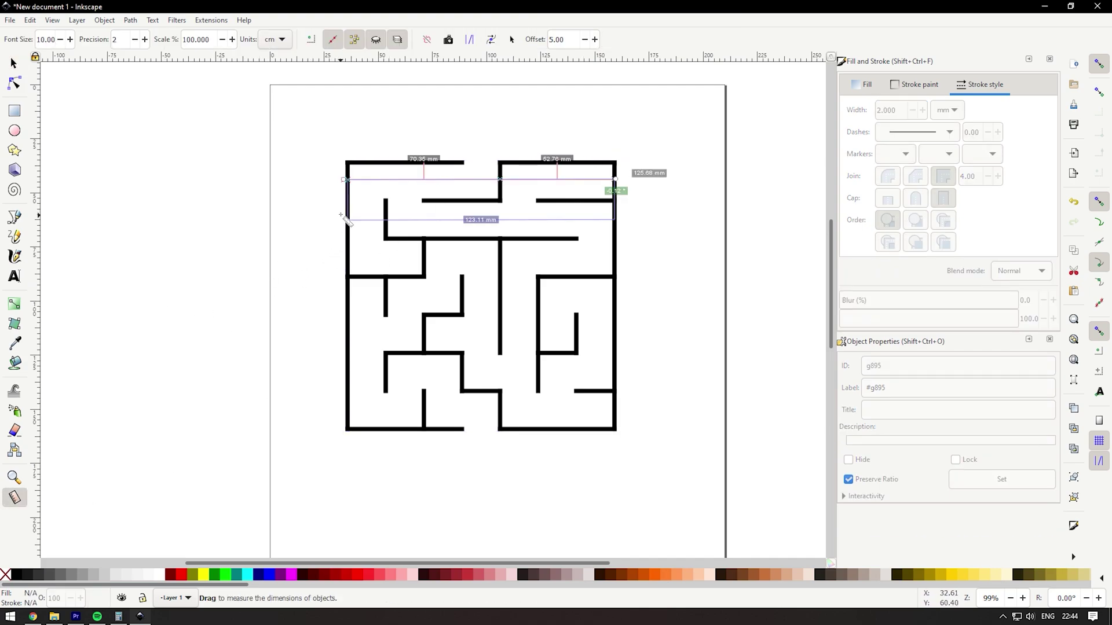
{"action": "left_click_drag", "start_coordinate": [347, 277], "coordinate": [614, 278]}
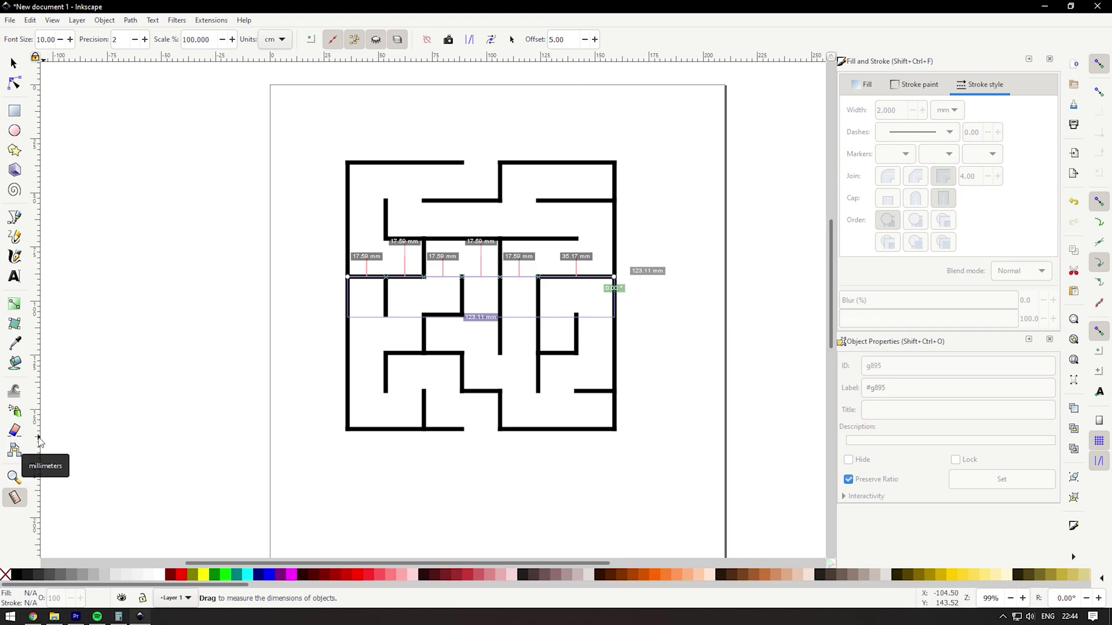
Select the maze group and ungroup it into its 29 separate lines
{"action": "key", "text": "s"}
{"action": "left_click_drag", "start_coordinate": [653, 160], "coordinate": [322, 465]}
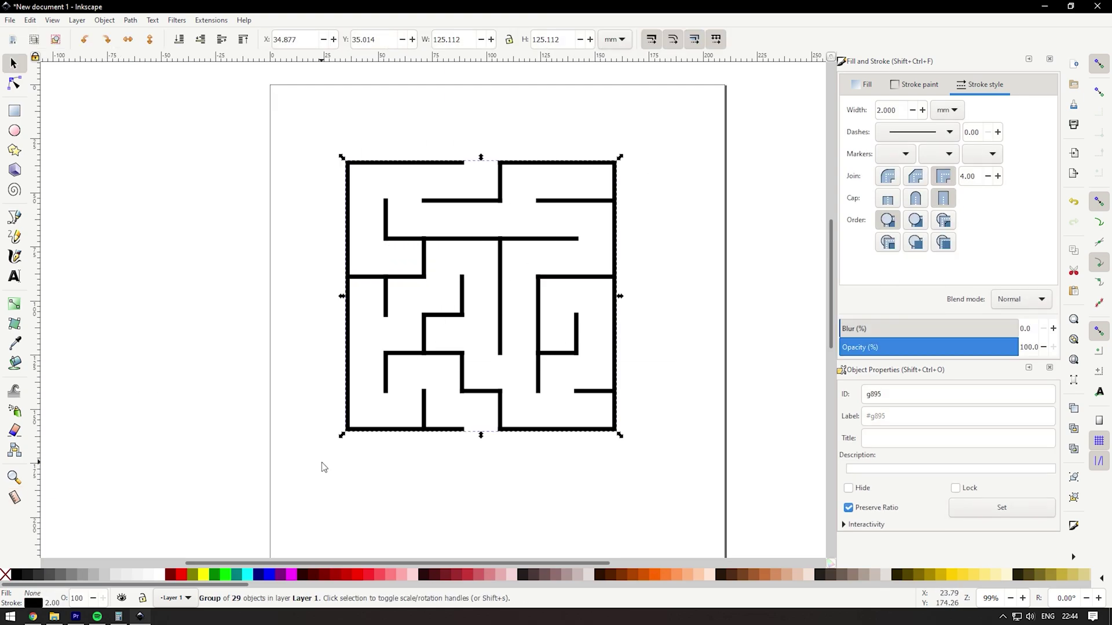
{"action": "right_click", "coordinate": [404, 325]}
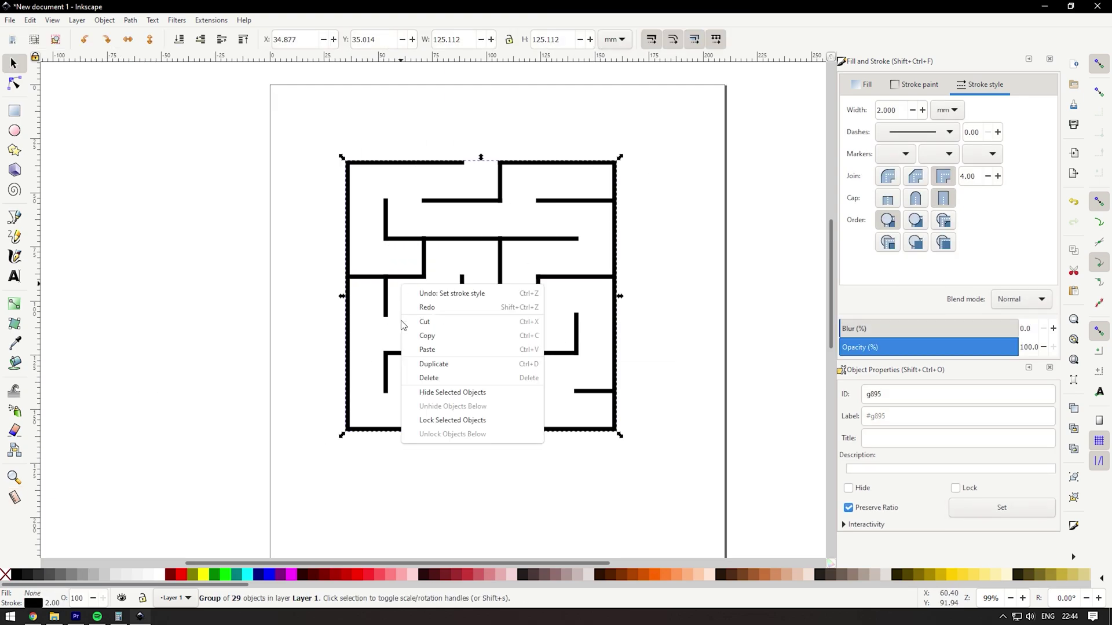
{"action": "right_click", "coordinate": [390, 290]}
{"action": "right_click", "coordinate": [388, 284]}
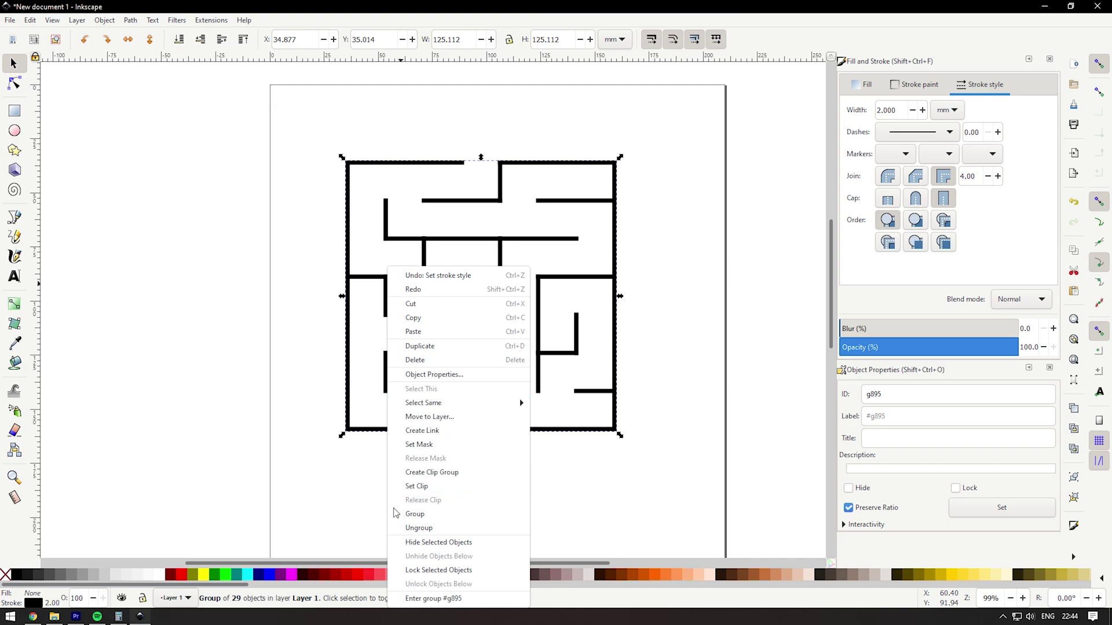
{"action": "left_click", "coordinate": [408, 528]}
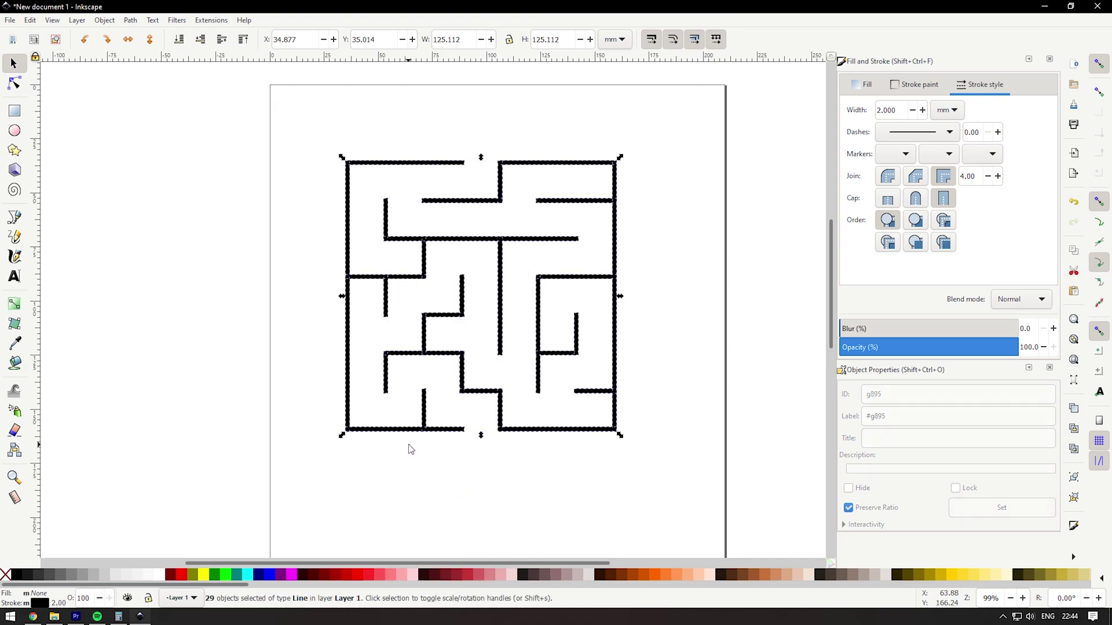
Convert the wall strokes to outlines and union them into one 168-node path
{"action": "left_click", "coordinate": [132, 21]}
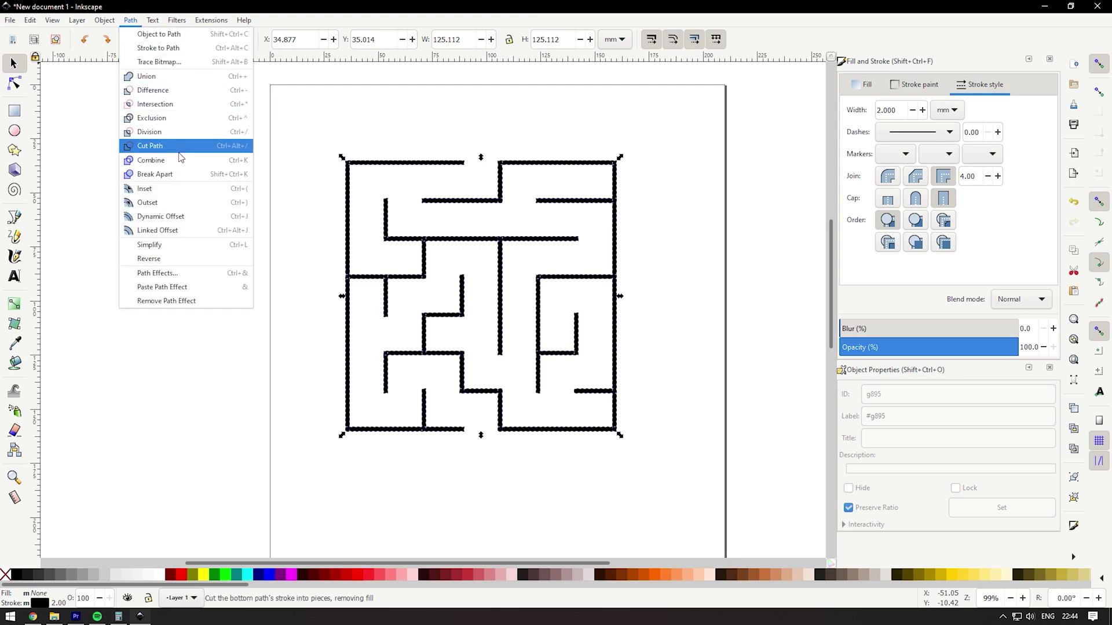
{"action": "left_click", "coordinate": [186, 50]}
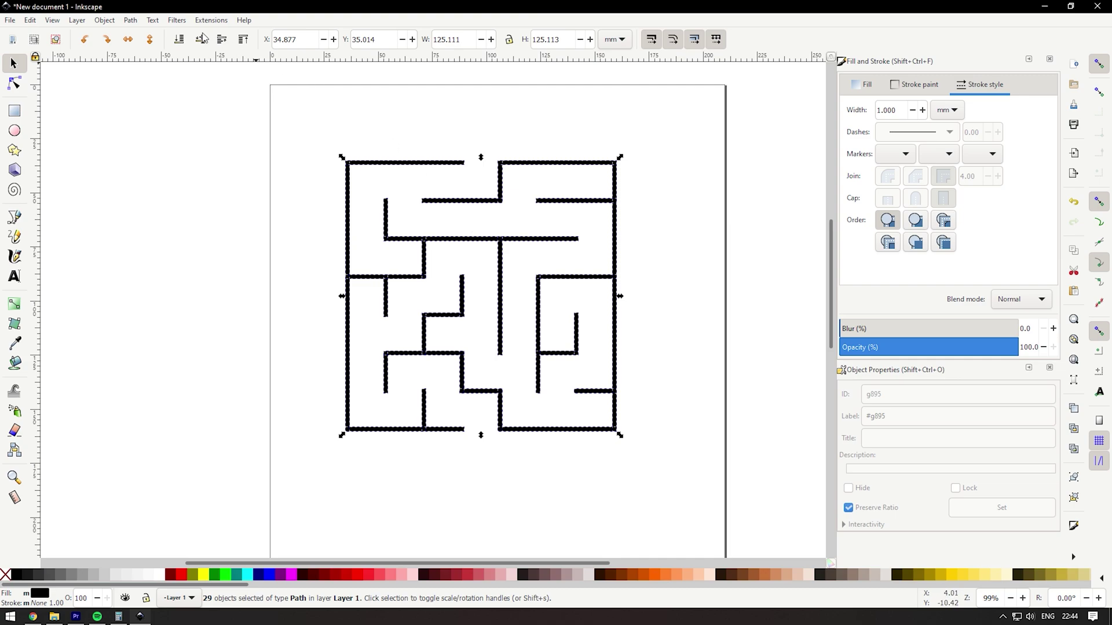
{"action": "left_click", "coordinate": [132, 21]}
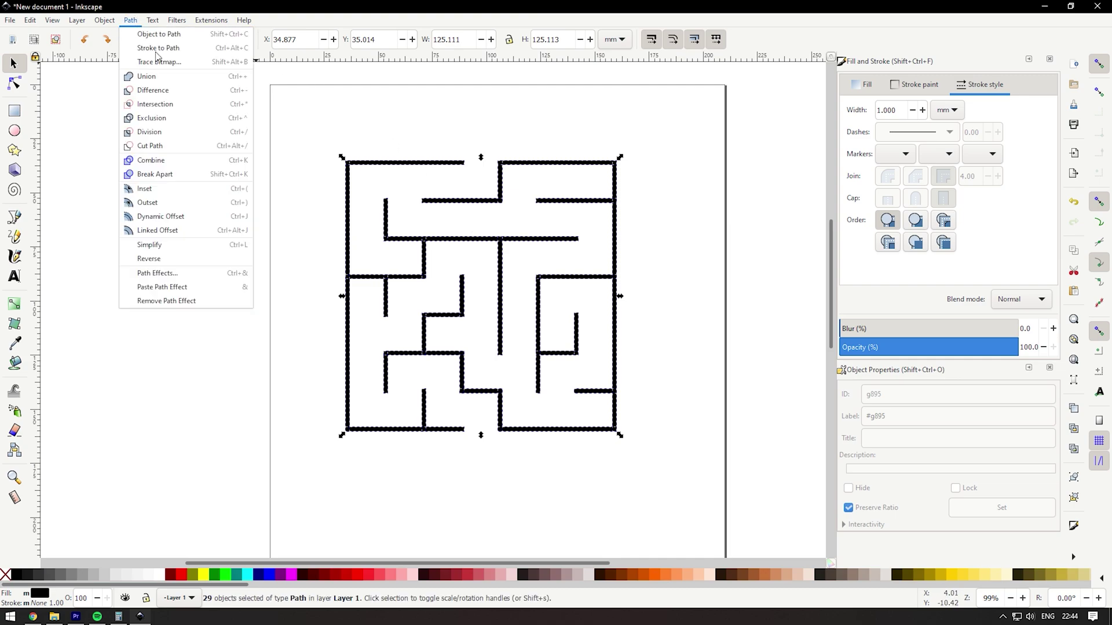
{"action": "left_click", "coordinate": [178, 81]}
{"action": "left_click", "coordinate": [10, 21]}
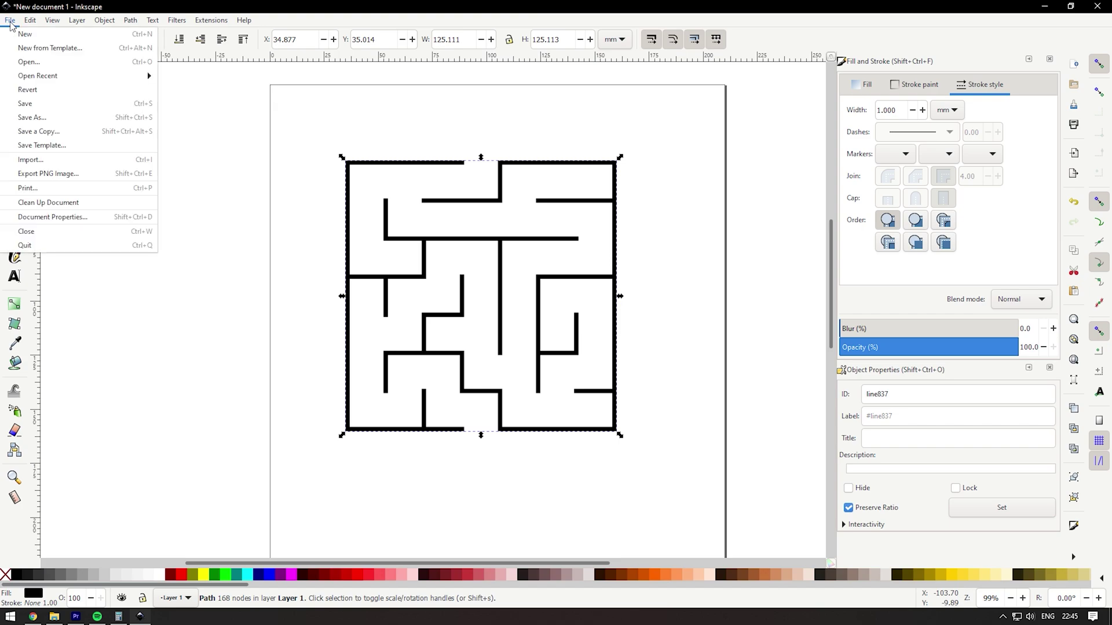
{"action": "left_click", "coordinate": [35, 118]}
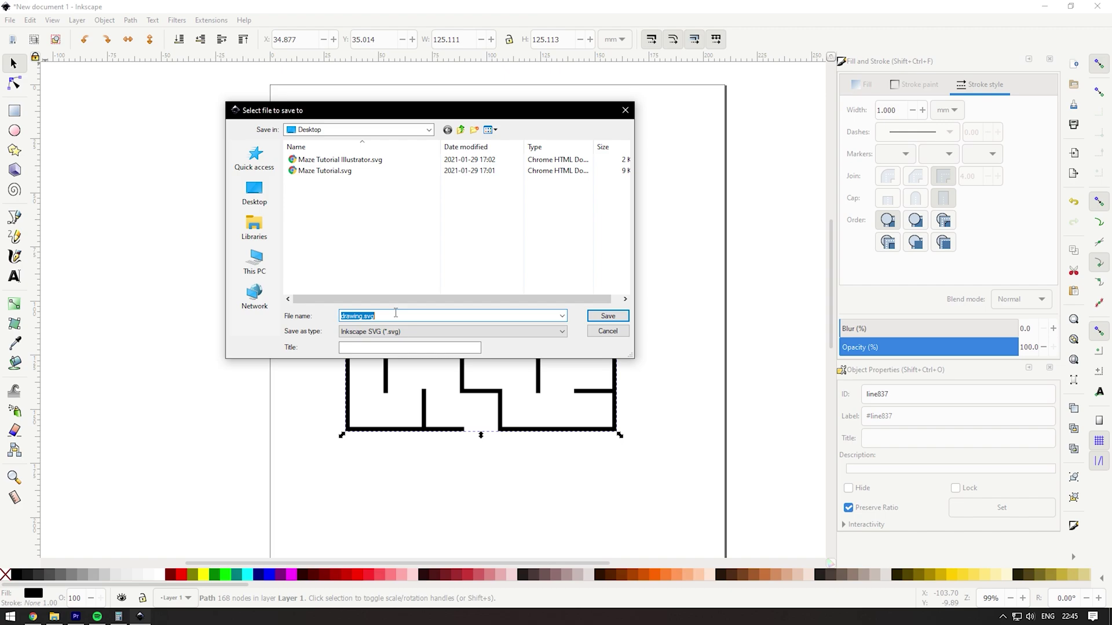
Save the maze to the Desktop as the Inkscape SVG 'Maze Tutorial Inkscape'
{"action": "type", "text": "Maz"}
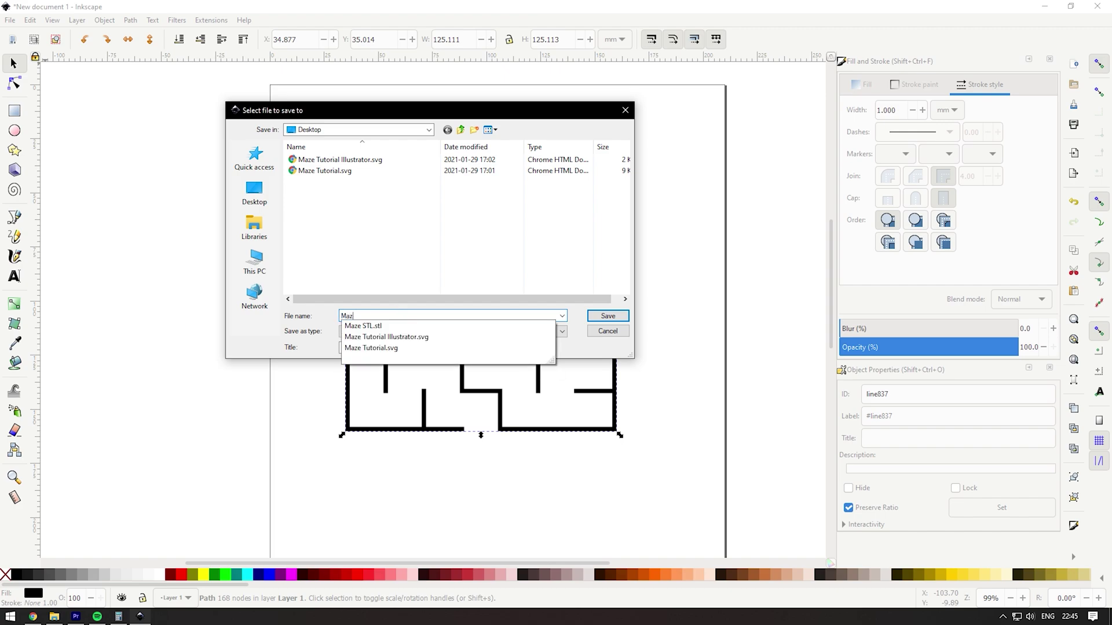
{"action": "type", "text": "e Tutorial "}
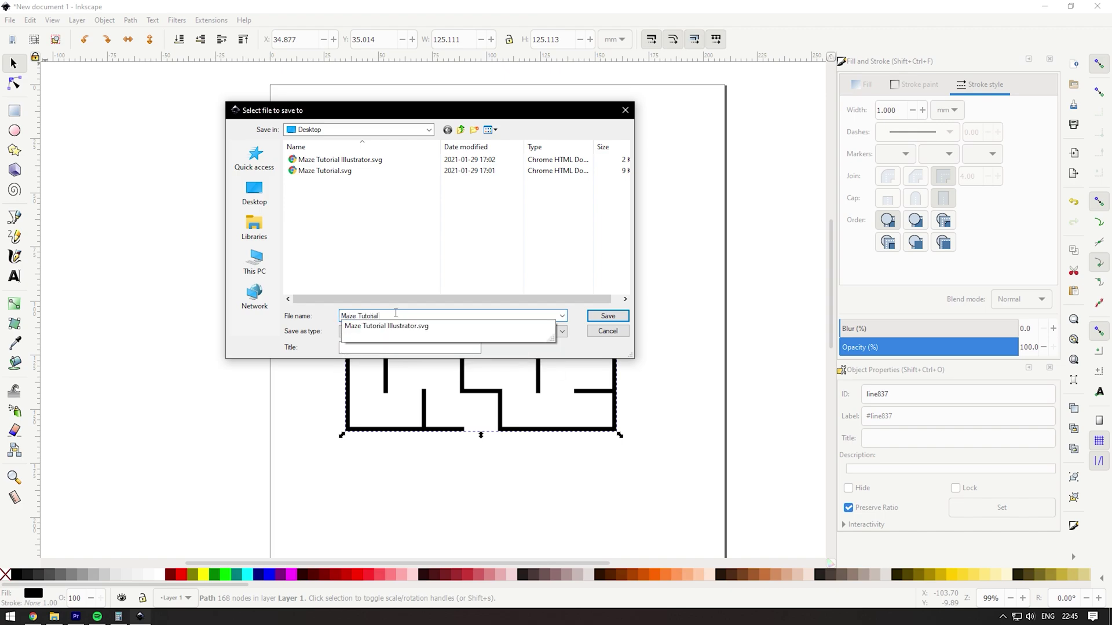
{"action": "type", "text": "Inkscape"}
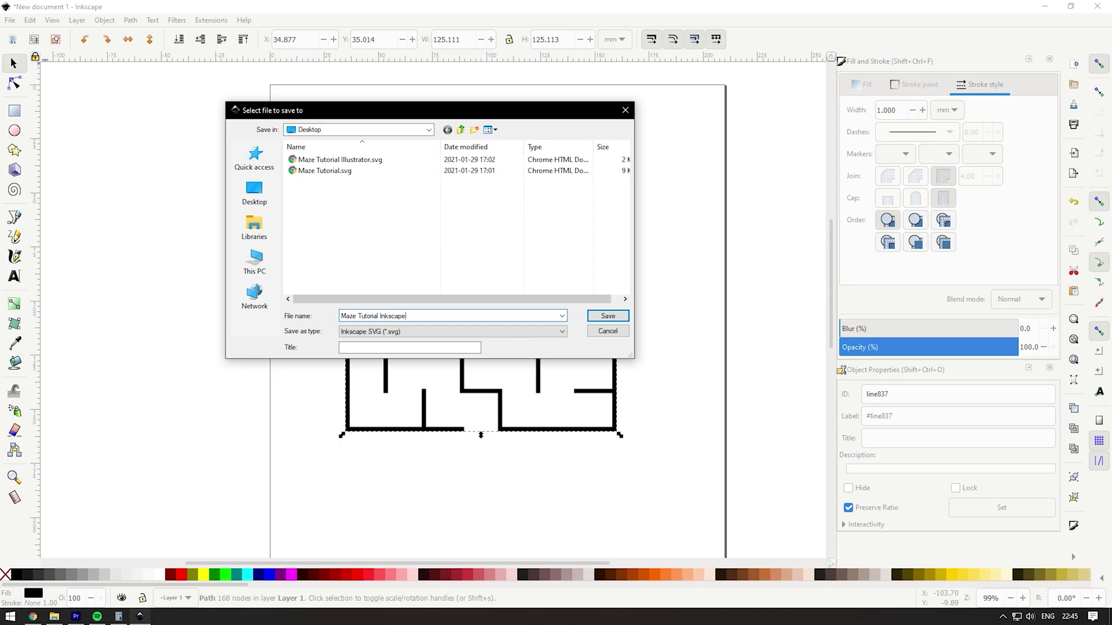
{"action": "key", "text": "Return"}
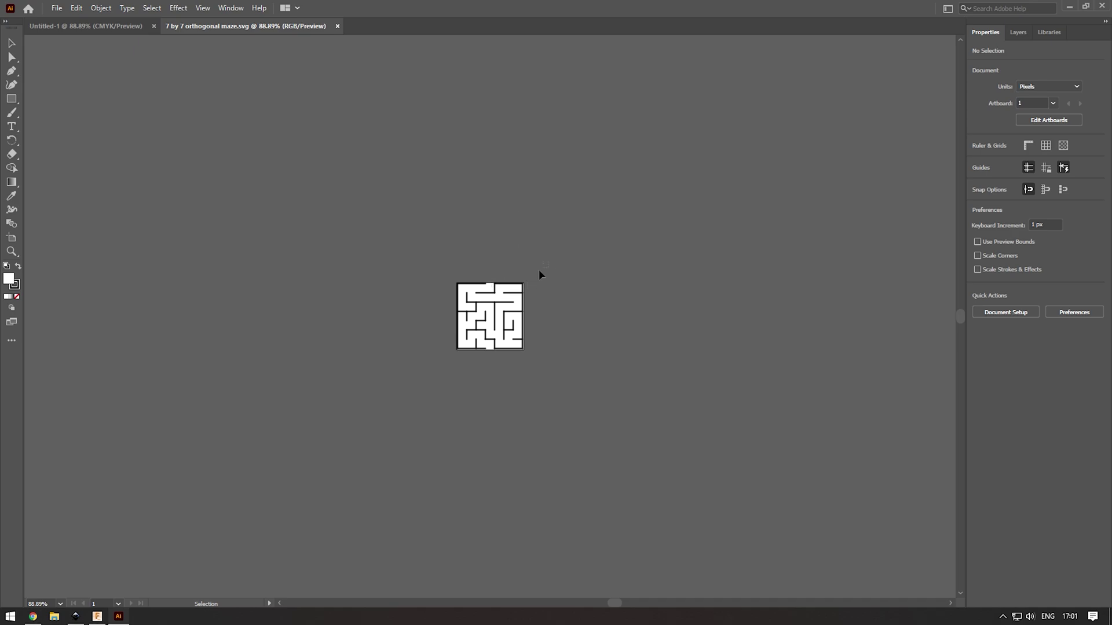
In Illustrator, expand the selected maze's fill and stroke into filled black outlines
{"action": "left_click_drag", "start_coordinate": [405, 365], "coordinate": [432, 338]}
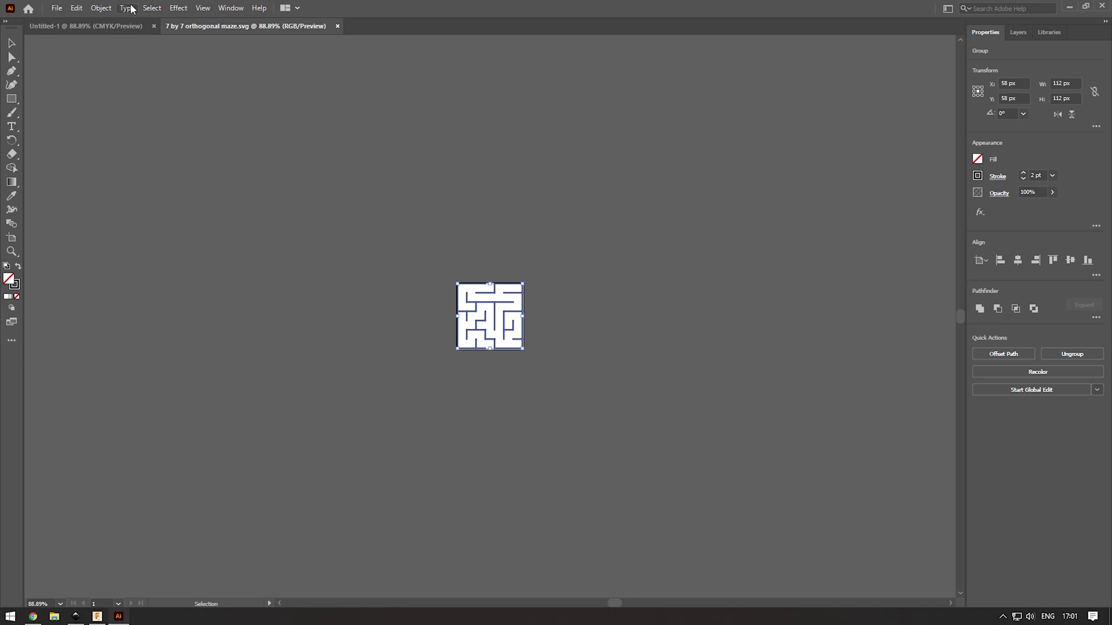
{"action": "left_click", "coordinate": [102, 8]}
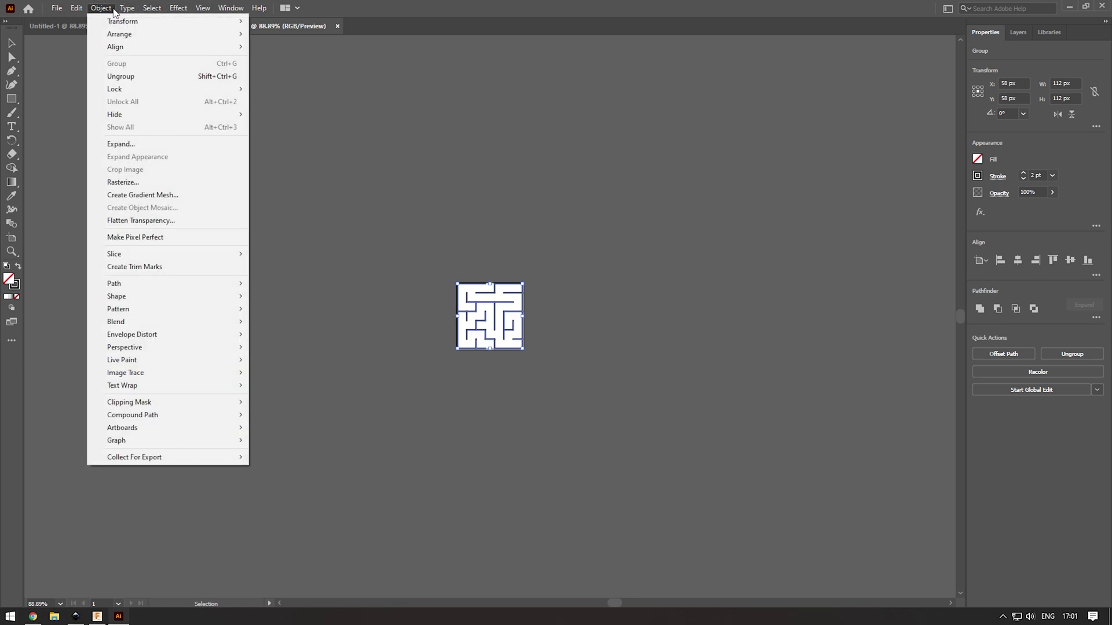
{"action": "left_click", "coordinate": [139, 144]}
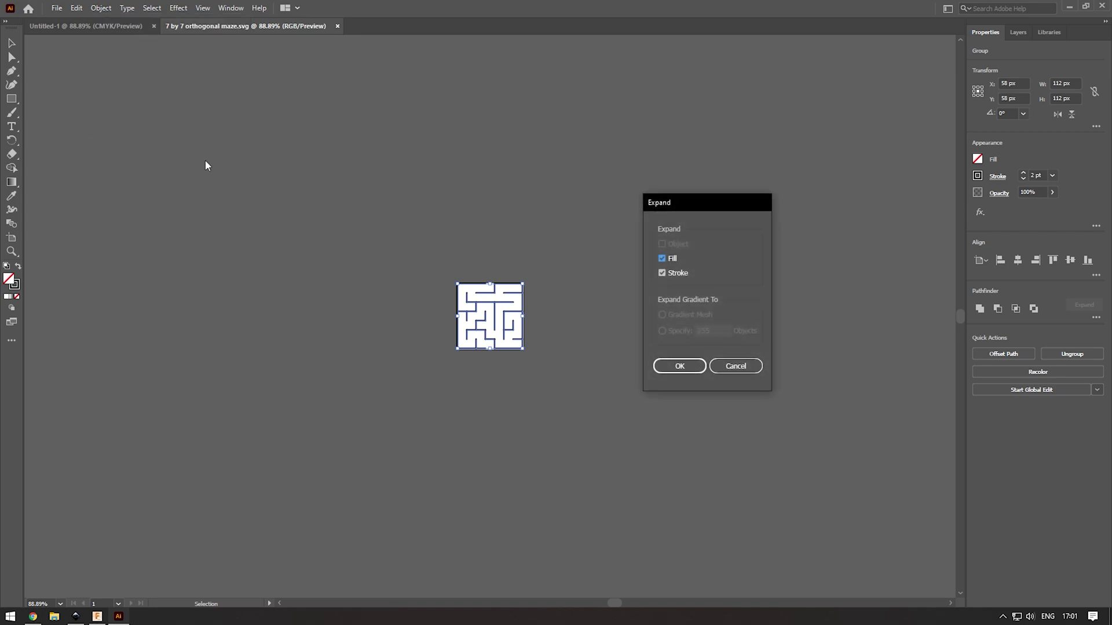
{"action": "left_click", "coordinate": [670, 364]}
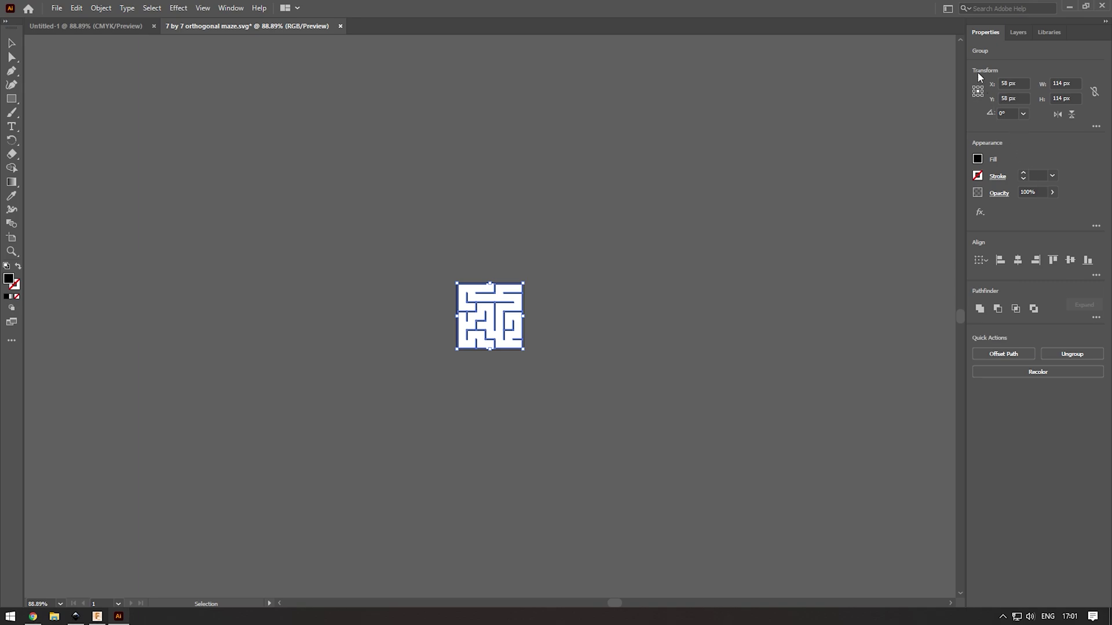
Give the maze walls a 2 pt stroke and unite them with Pathfinder
{"action": "left_click", "coordinate": [1023, 173]}
{"action": "left_click", "coordinate": [1023, 173]}
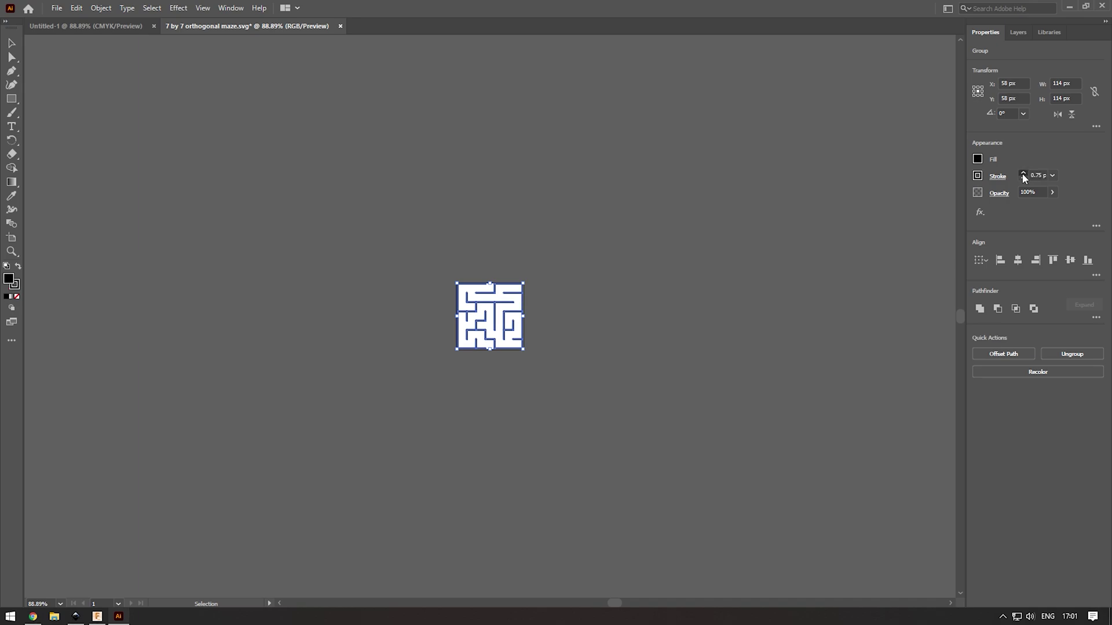
{"action": "left_click", "coordinate": [1024, 173]}
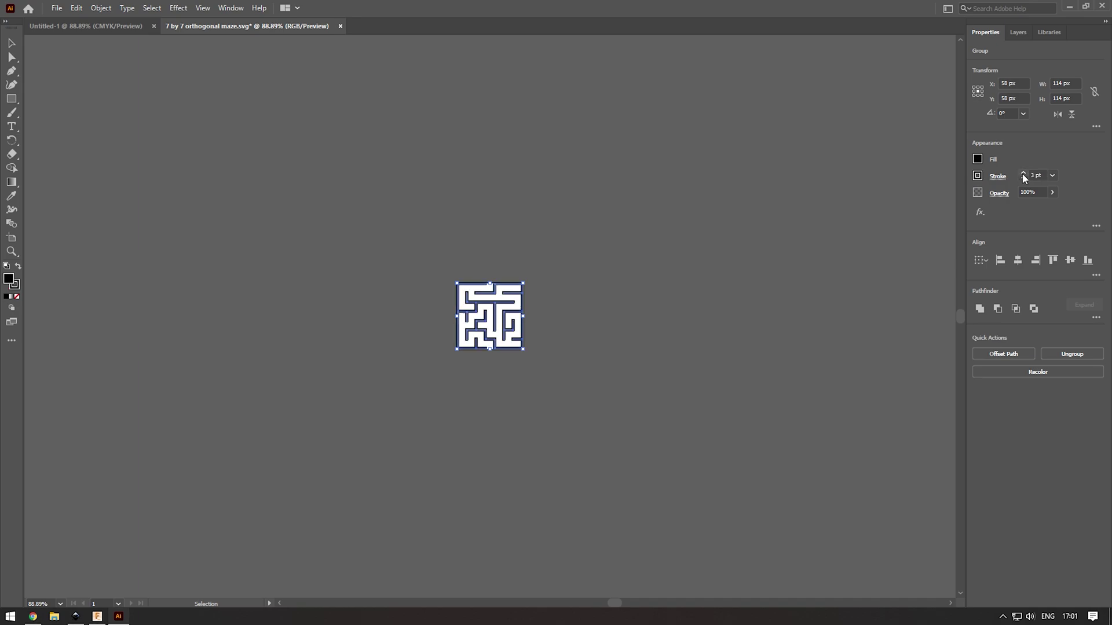
{"action": "left_click", "coordinate": [1023, 179]}
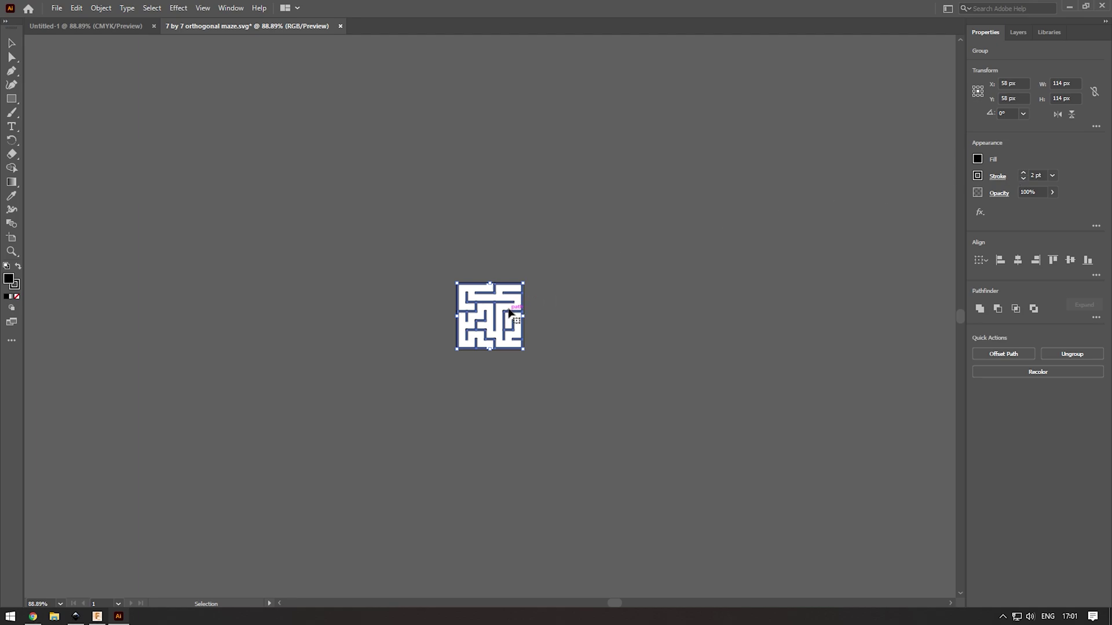
{"action": "mouse_move", "coordinate": [508, 313]}
{"action": "left_mouse_down"}
{"action": "mouse_move", "coordinate": [550, 318]}
{"action": "mouse_move", "coordinate": [525, 318]}
{"action": "left_mouse_up"}
{"action": "key", "text": "ctrl+equal"}
{"action": "key", "text": "ctrl+equal"}
{"action": "key", "text": "ctrl+equal"}
{"action": "key", "text": "ctrl+equal"}
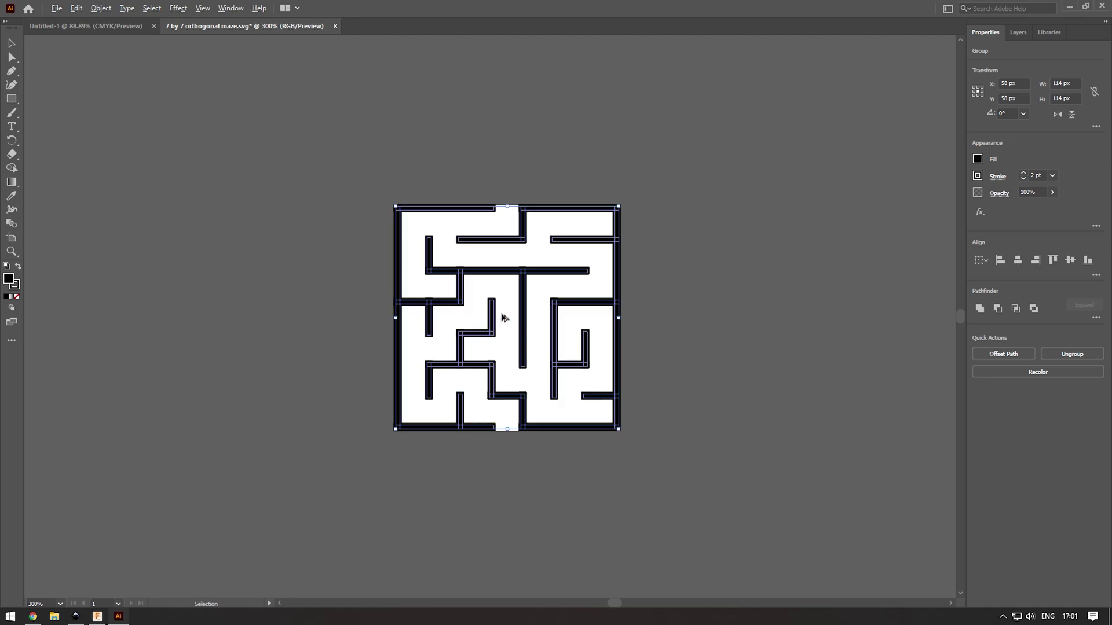
{"action": "key", "text": "ctrl+equal"}
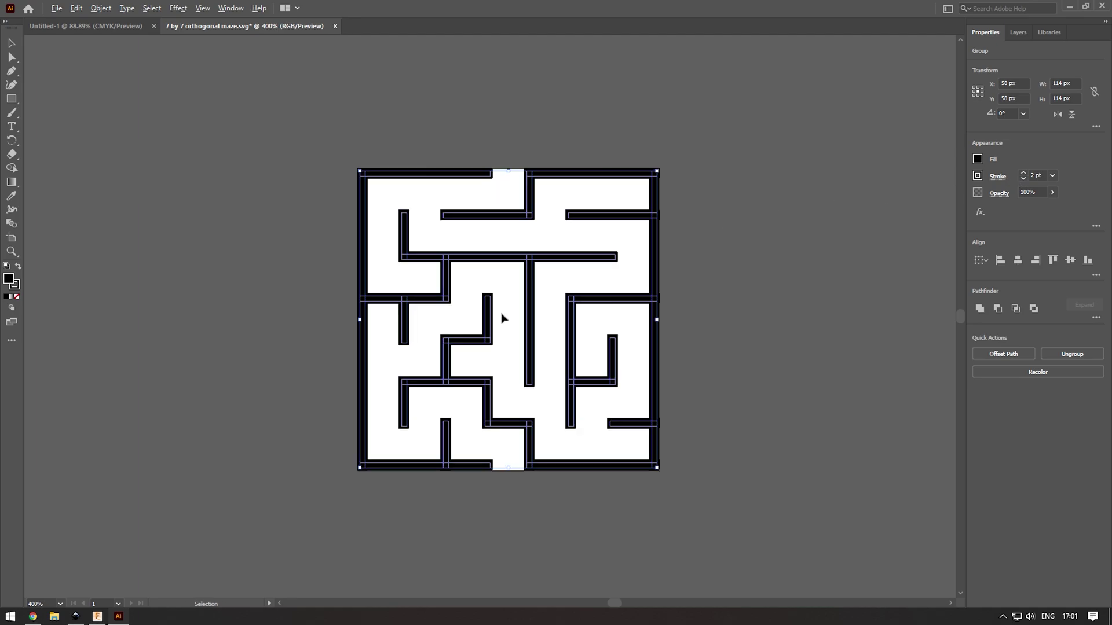
{"action": "left_click", "coordinate": [1034, 176]}
{"action": "key", "text": "Return"}
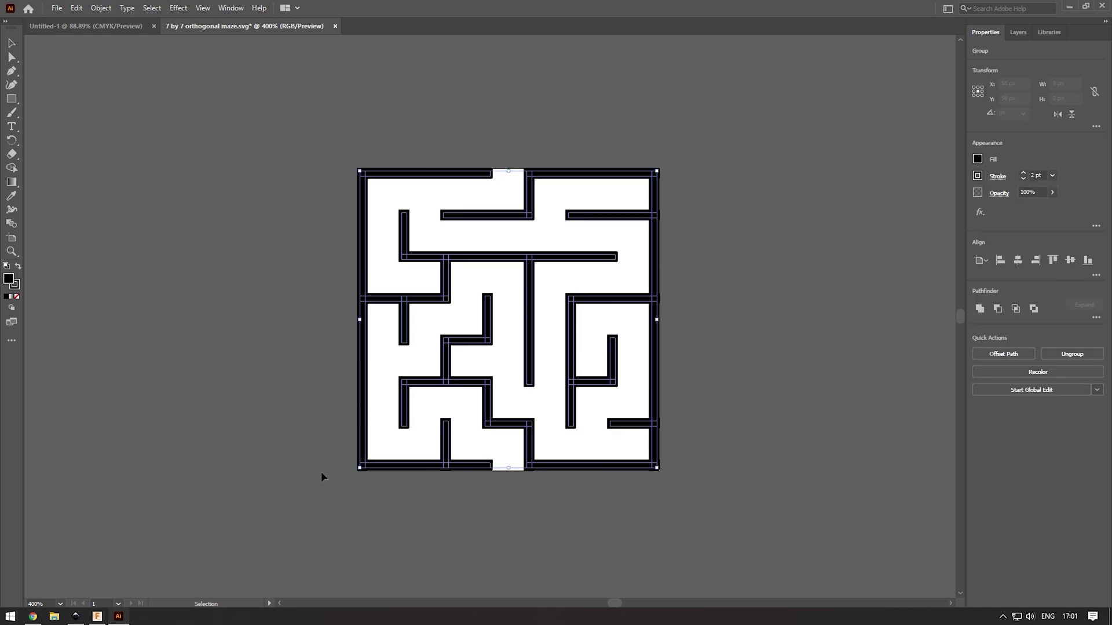
{"action": "left_click", "coordinate": [980, 311]}
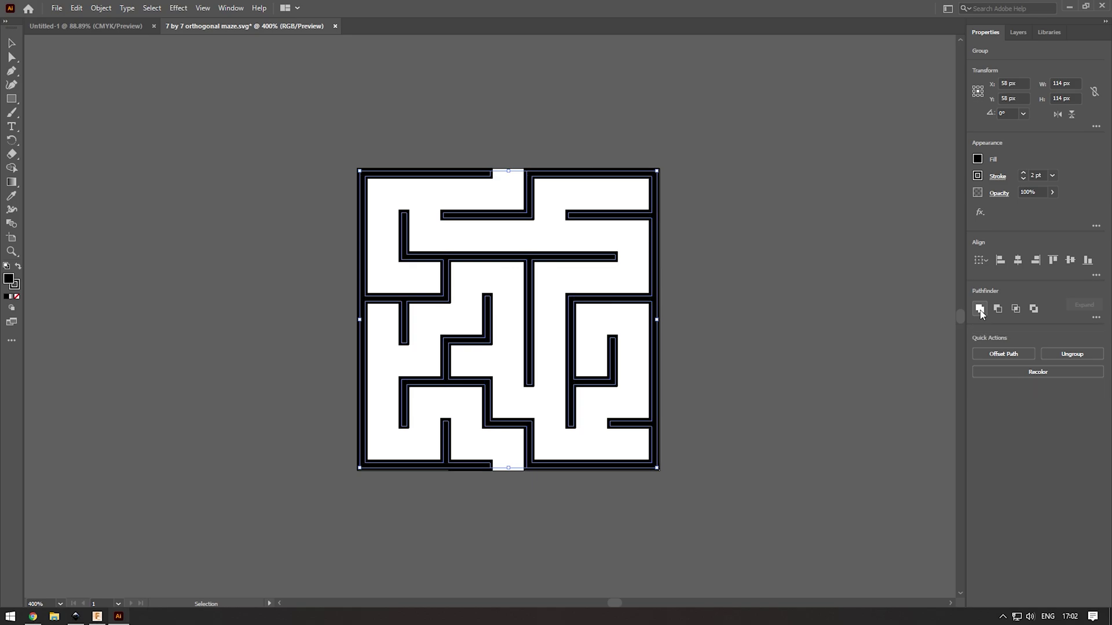
Save the maze to the Desktop as 'Maze Tutorial Illustrator.svg', then switch to Fusion 360
{"action": "left_click", "coordinate": [57, 8]}
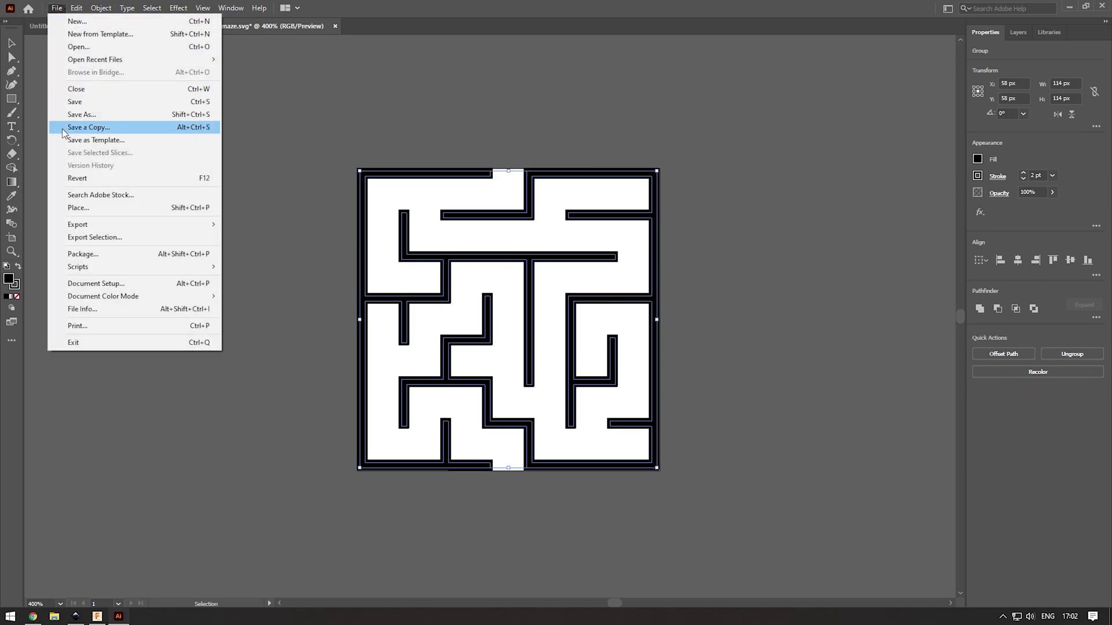
{"action": "left_click", "coordinate": [78, 114]}
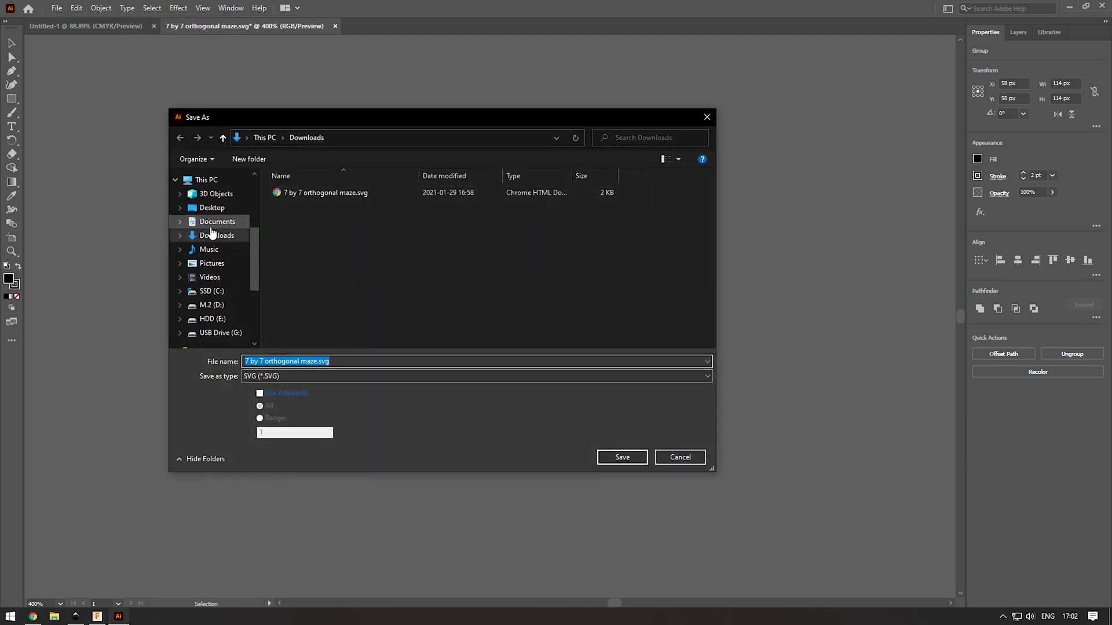
{"action": "left_click", "coordinate": [211, 208]}
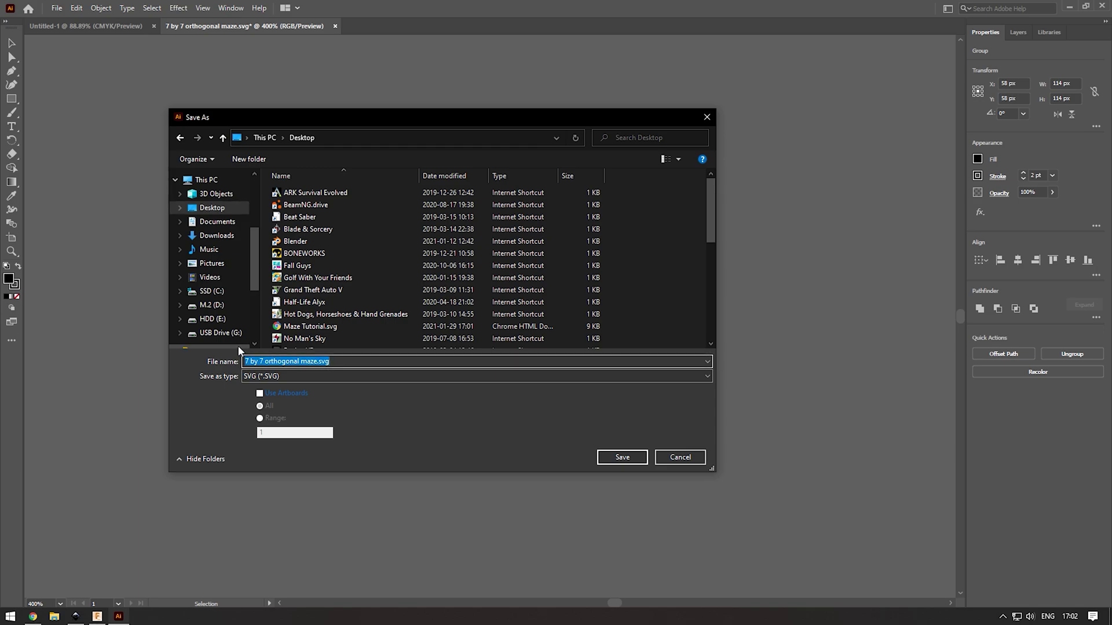
{"action": "type", "text": "Maze "}
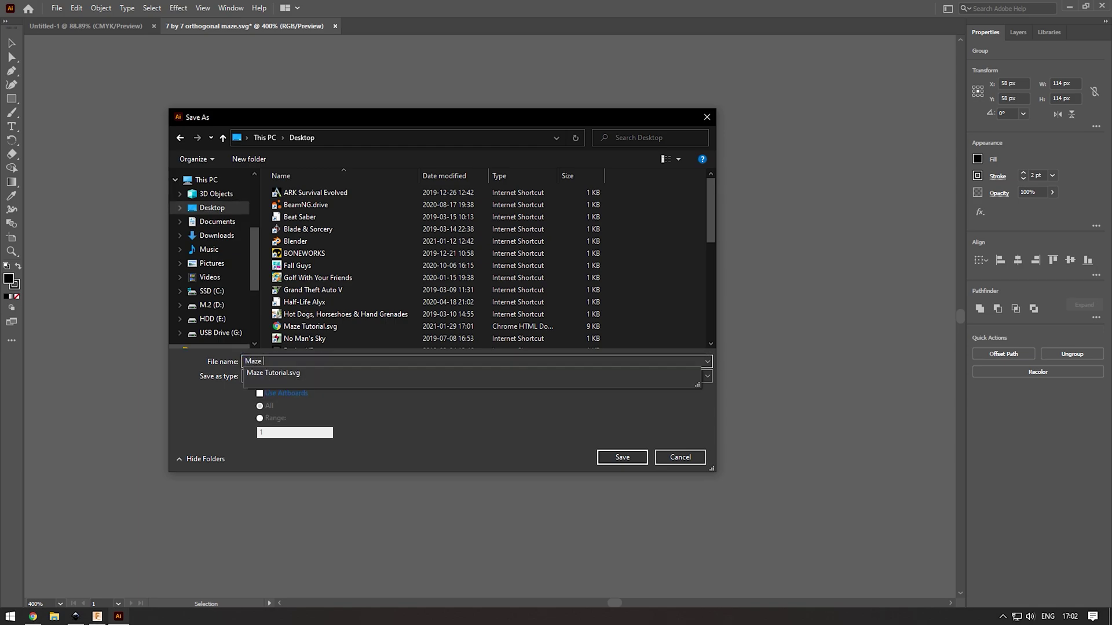
{"action": "type", "text": "Tutorial "}
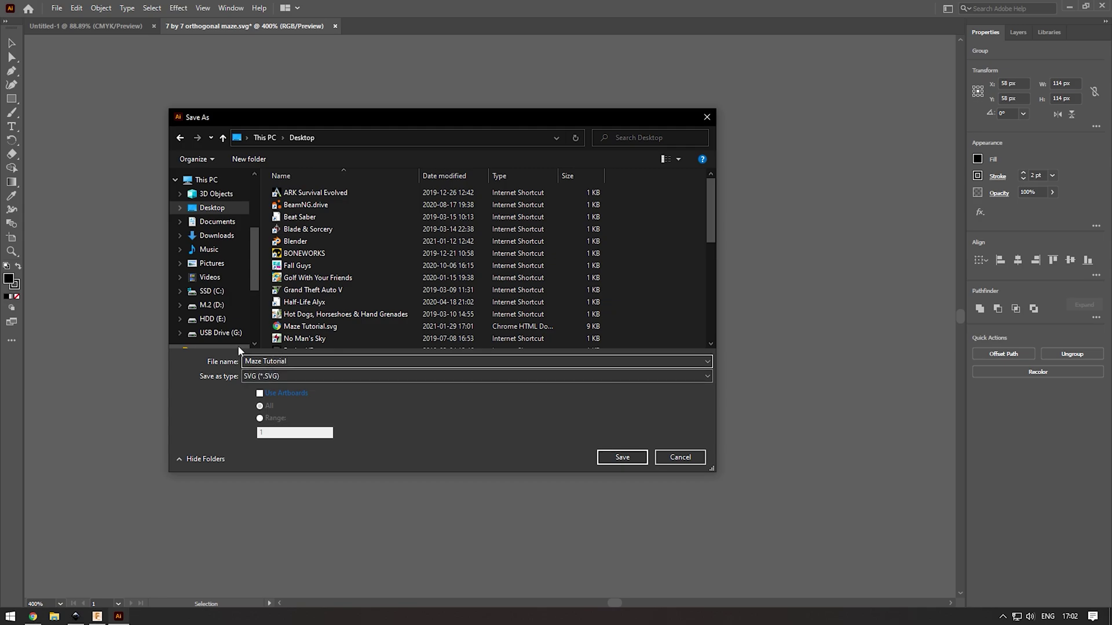
{"action": "type", "text": "Illustrator"}
{"action": "key", "text": "Return"}
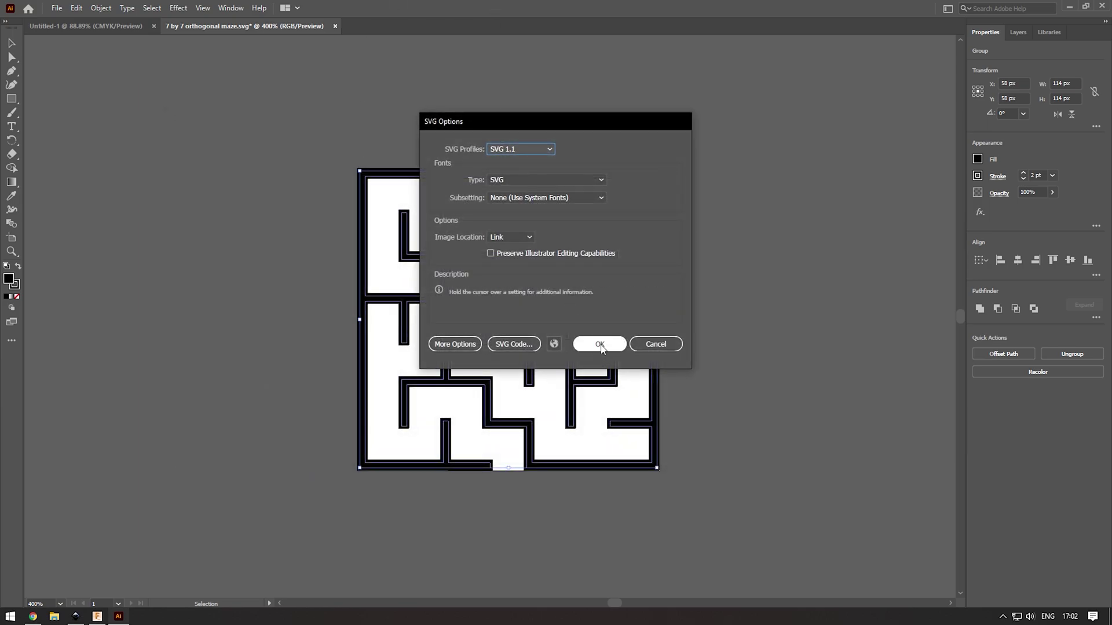
{"action": "left_click", "coordinate": [600, 344]}
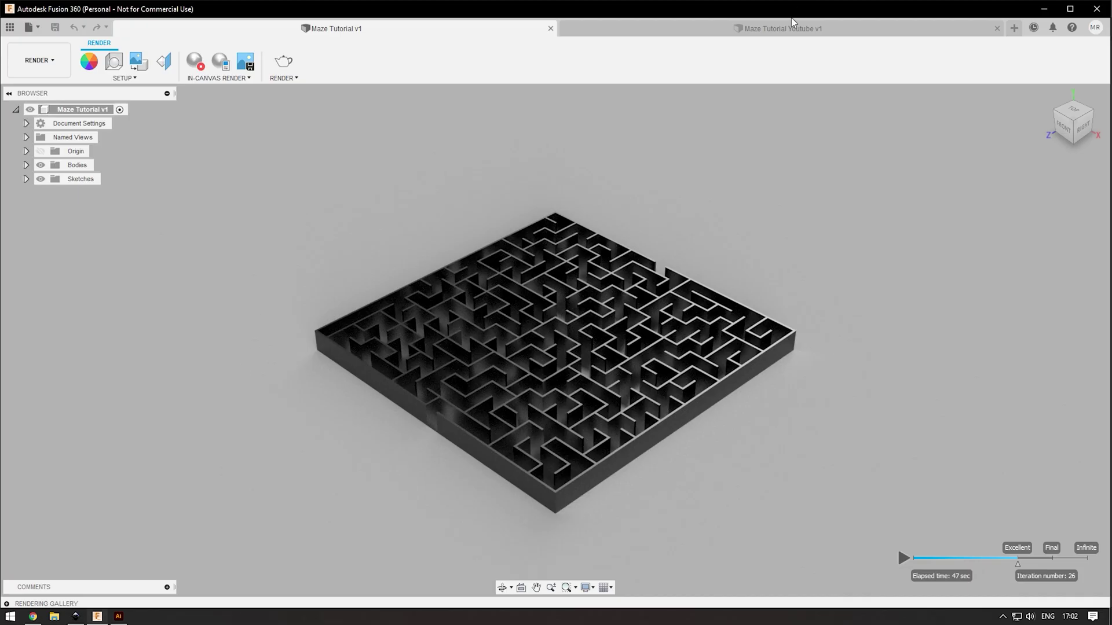
{"action": "left_click", "coordinate": [793, 24]}
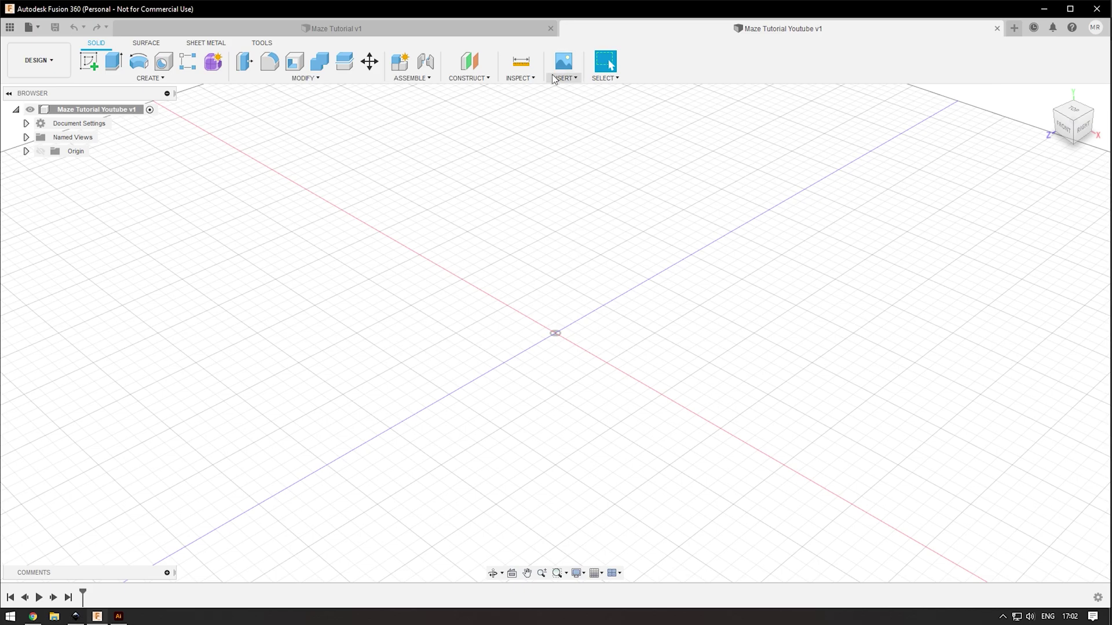
Insert an SVG from the computer, choosing Maze Tutorial Illustrator.svg on the Desktop
{"action": "left_click", "coordinate": [555, 79]}
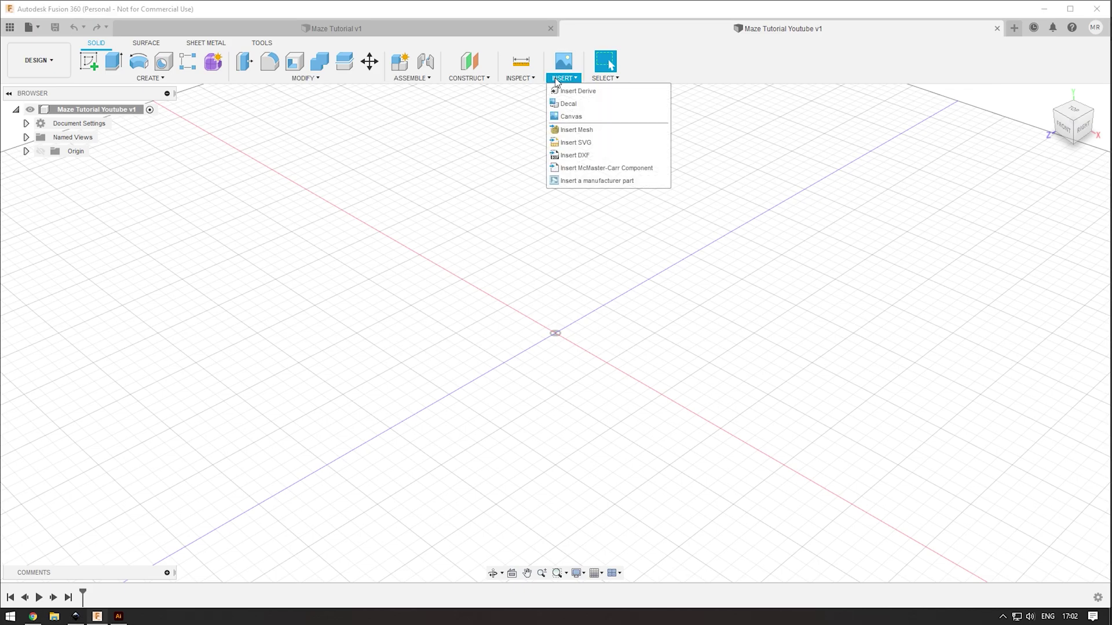
{"action": "left_click", "coordinate": [587, 143]}
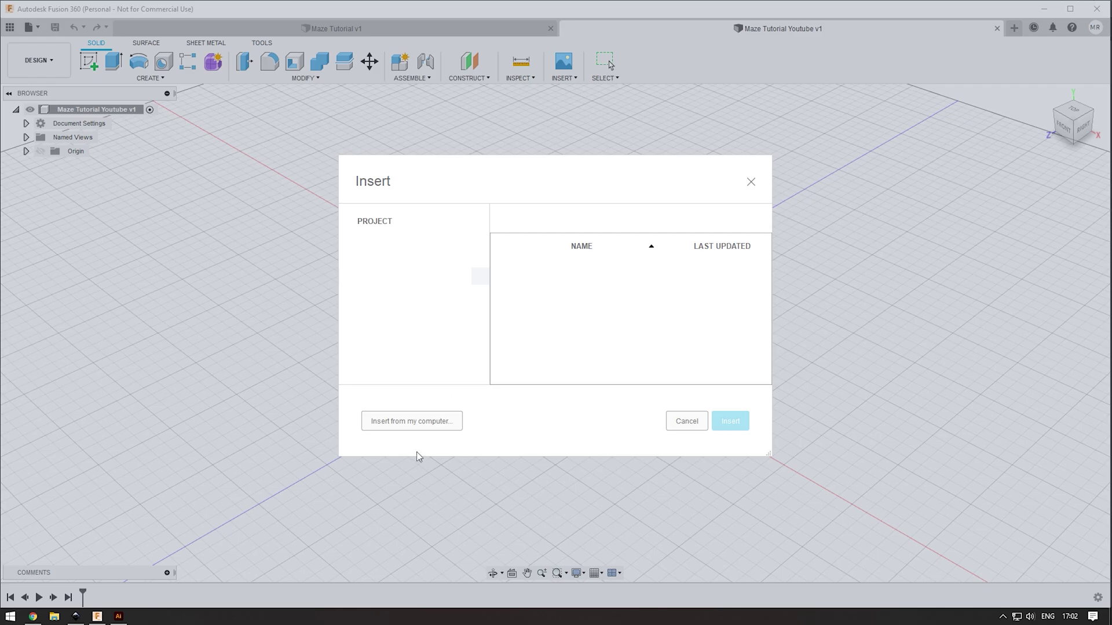
{"action": "left_click", "coordinate": [416, 423]}
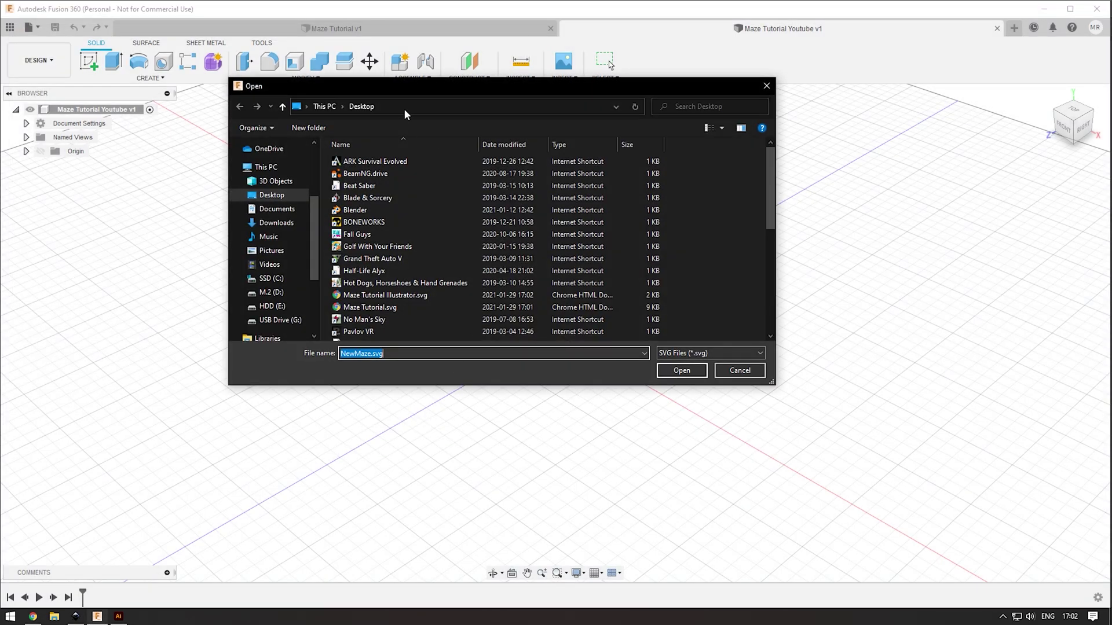
{"action": "scroll", "coordinate": [447, 221], "scroll_direction": "down", "scroll_amount": 3}
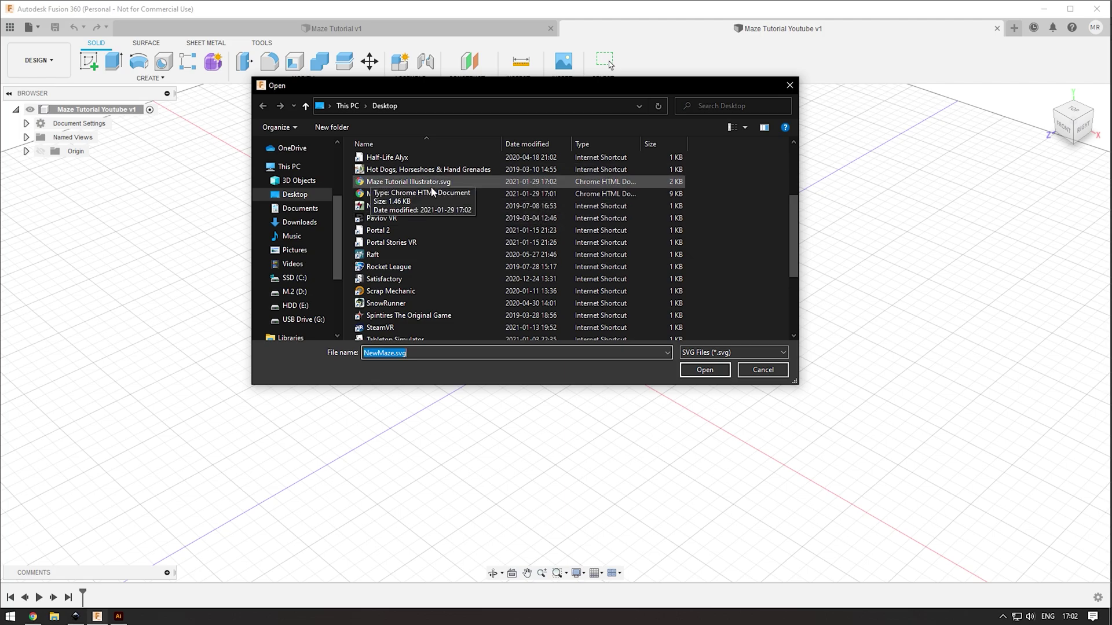
{"action": "double_click", "coordinate": [424, 182]}
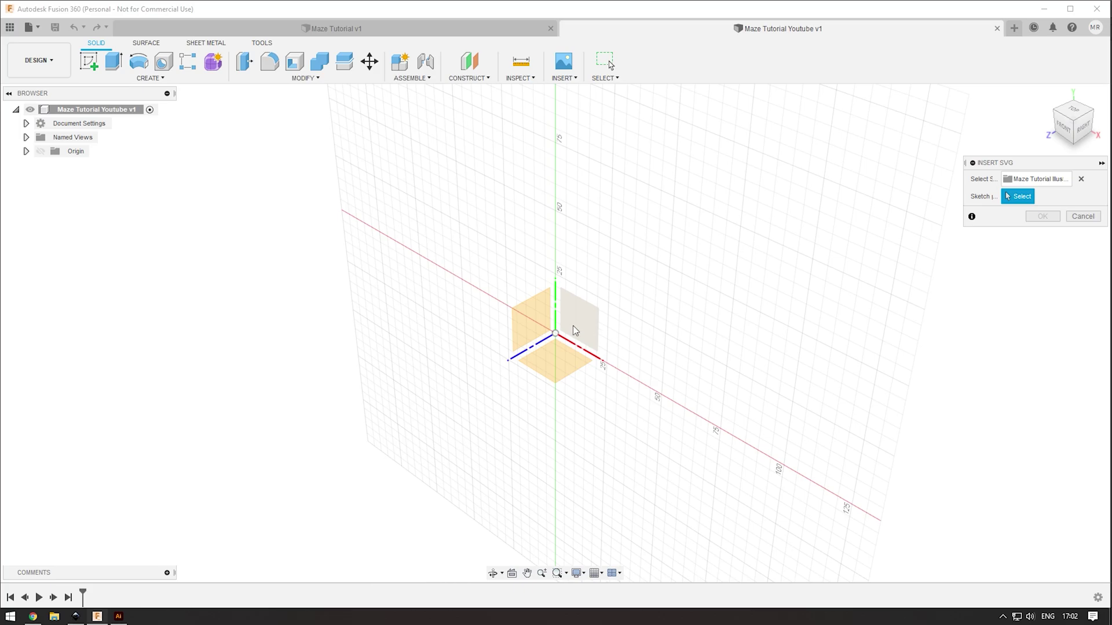
Place the maze SVG on the bottom origin plane, scaled up to about 2.866
{"action": "left_click", "coordinate": [554, 356]}
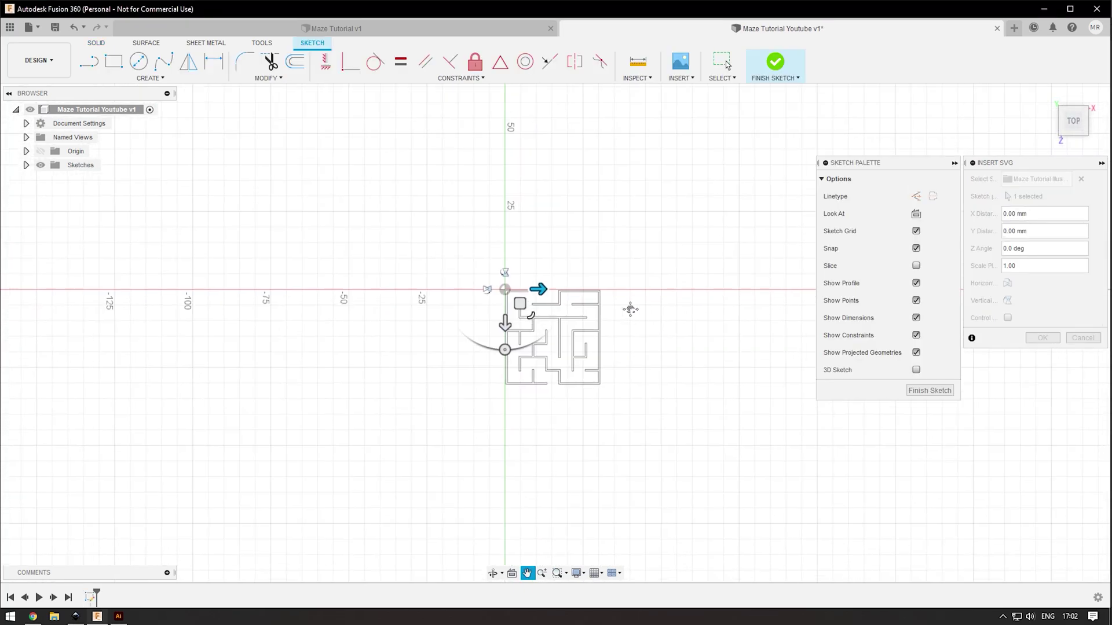
{"action": "left_click_drag", "start_coordinate": [455, 242], "coordinate": [479, 281]}
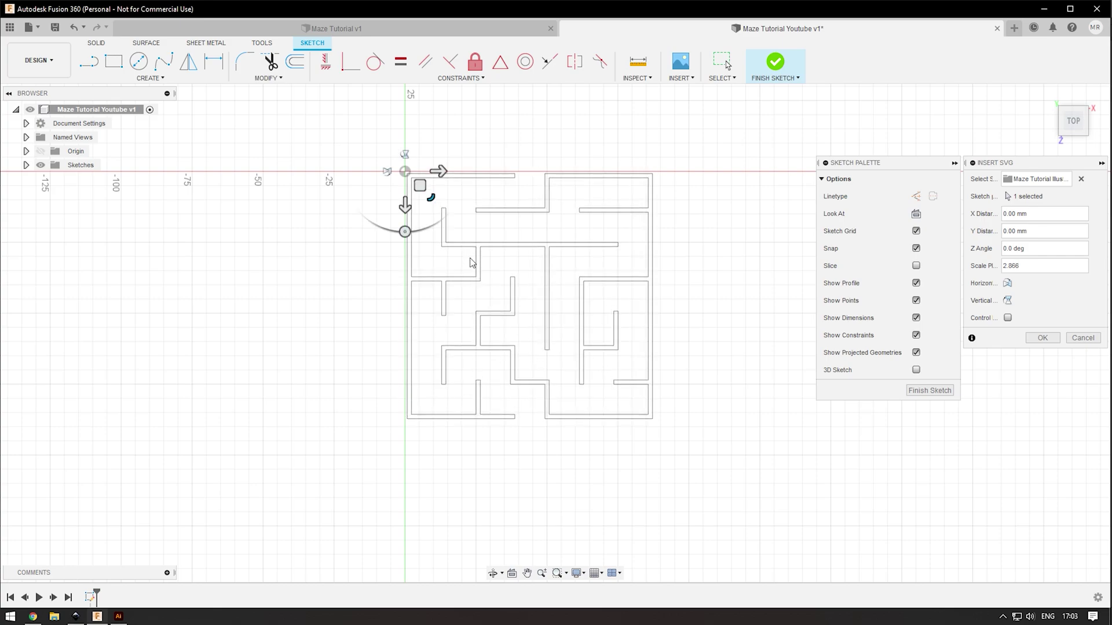
{"action": "key", "text": "Return"}
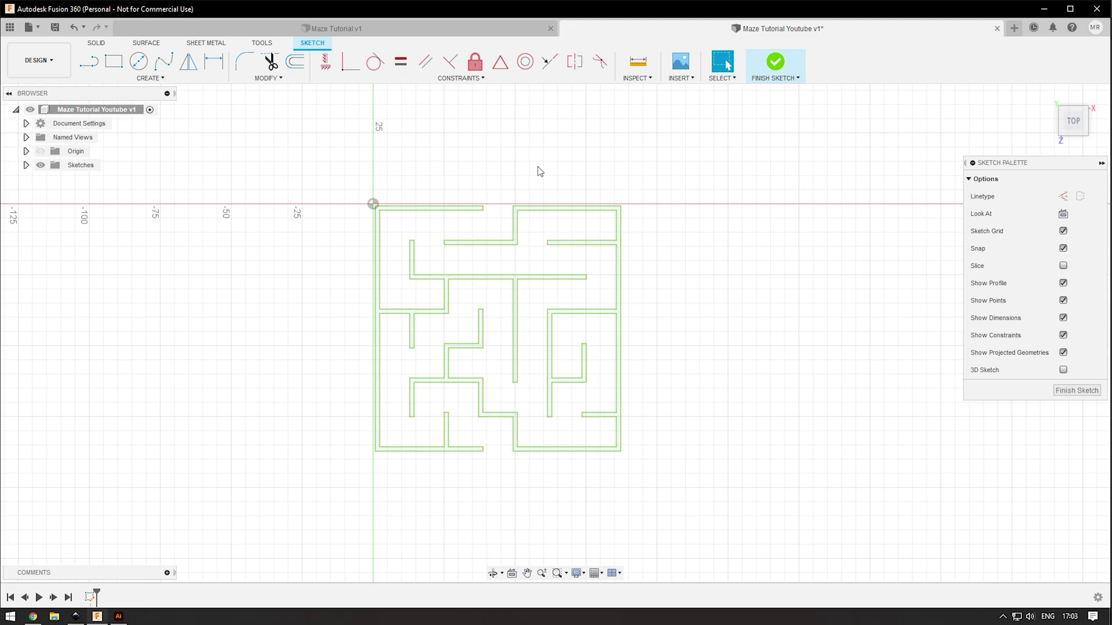
Draw a 2-point rectangle about 86.4 mm square around the maze, then start Extrude
{"action": "left_click", "coordinate": [114, 61]}
{"action": "scroll", "coordinate": [352, 199], "scroll_direction": "up", "scroll_amount": 3}
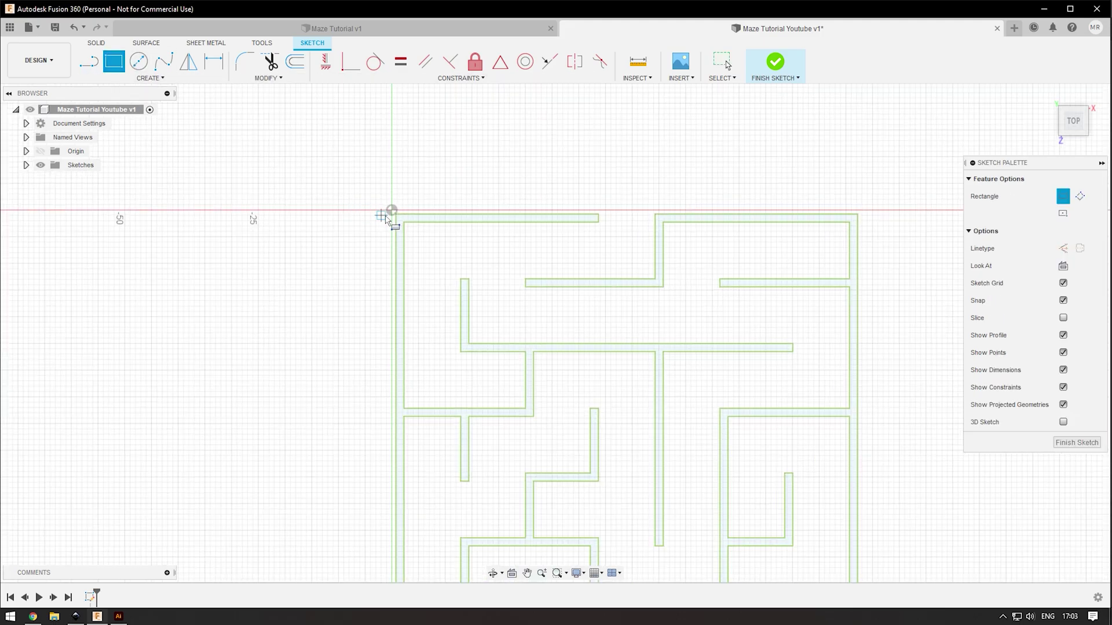
{"action": "left_click", "coordinate": [393, 211]}
{"action": "scroll", "coordinate": [513, 301], "scroll_direction": "up", "scroll_amount": 5}
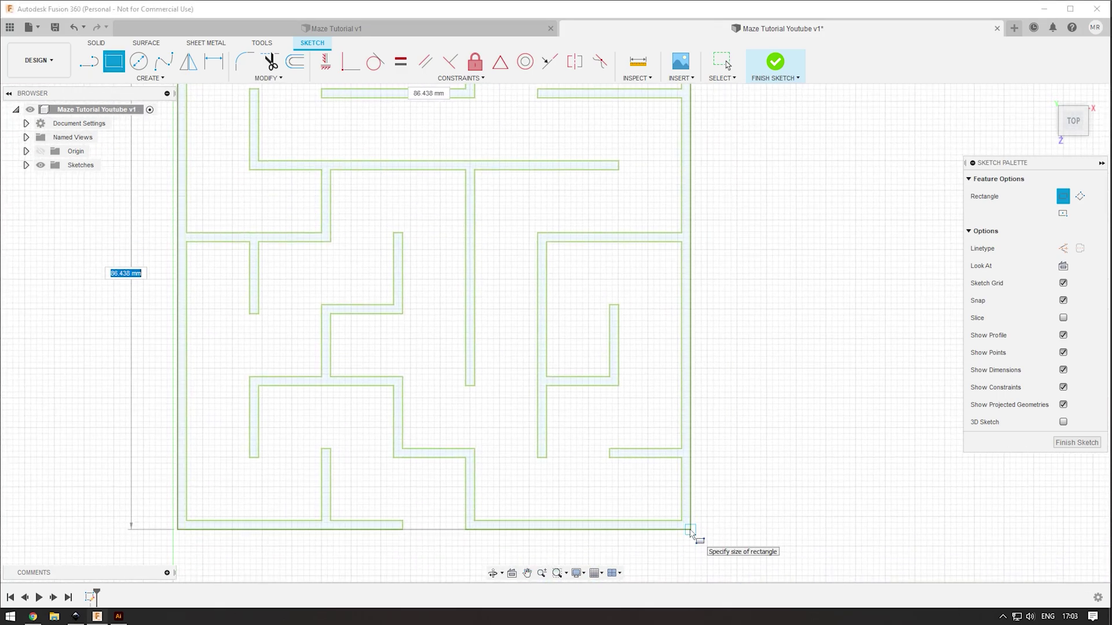
{"action": "left_click", "coordinate": [690, 529]}
{"action": "scroll", "coordinate": [484, 365], "scroll_direction": "down", "scroll_amount": 5}
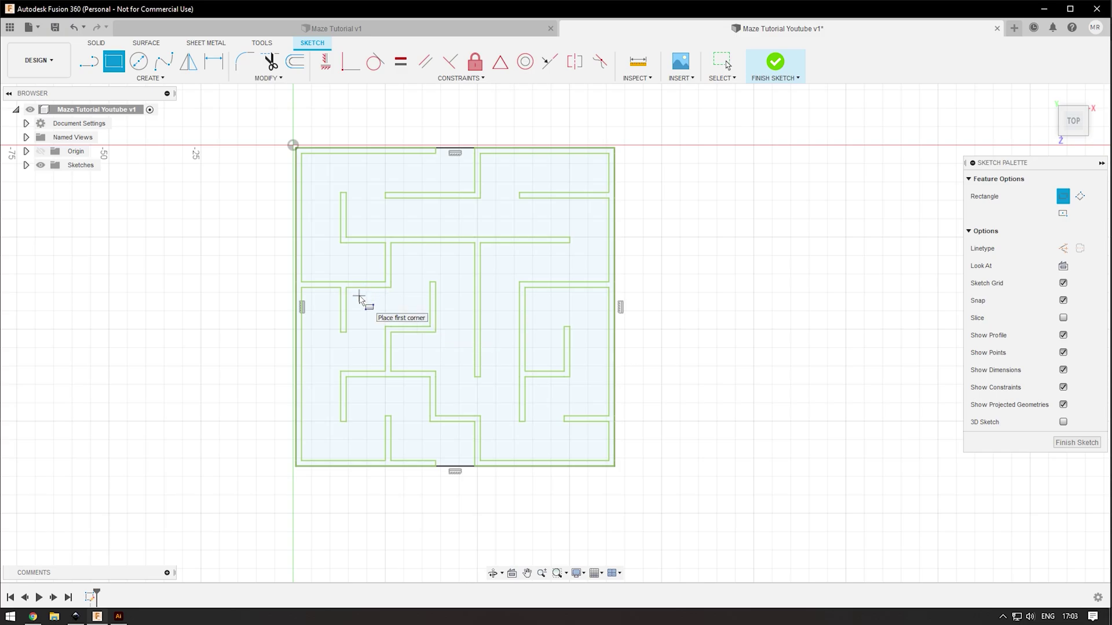
{"action": "key", "text": "e"}
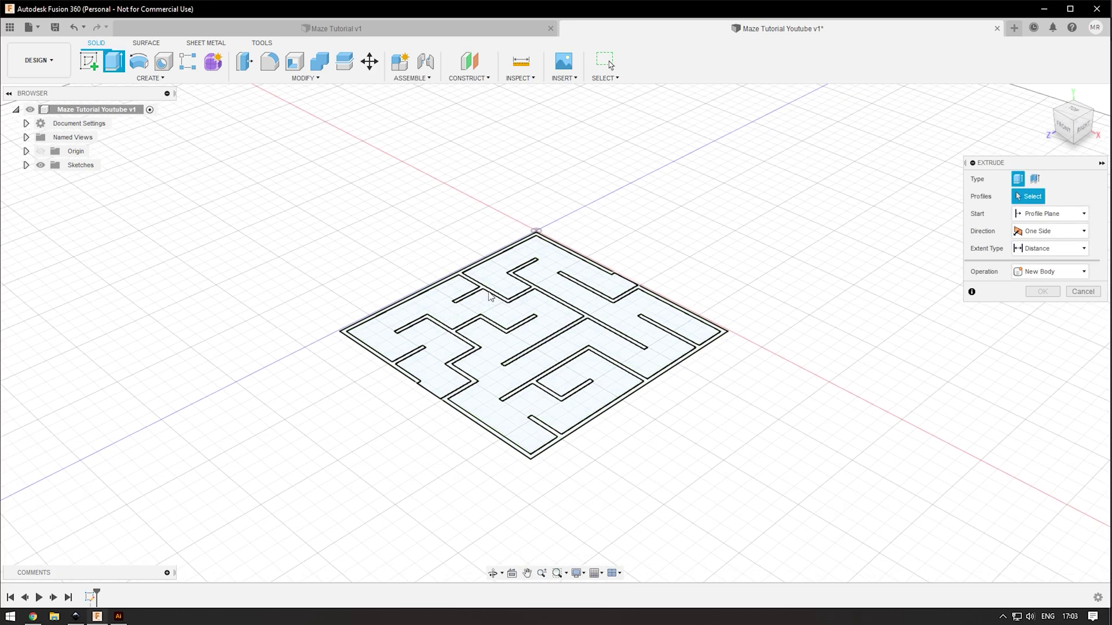
Extrude both maze wall profiles 10 mm tall into a new solid body
{"action": "left_click", "coordinate": [492, 299]}
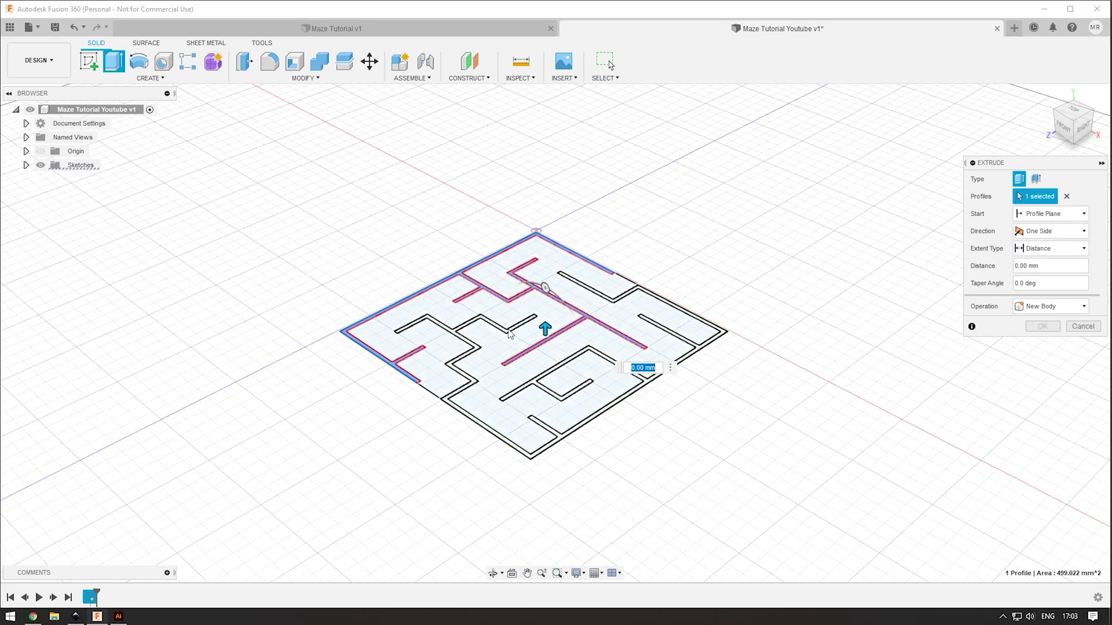
{"action": "left_click", "coordinate": [559, 341]}
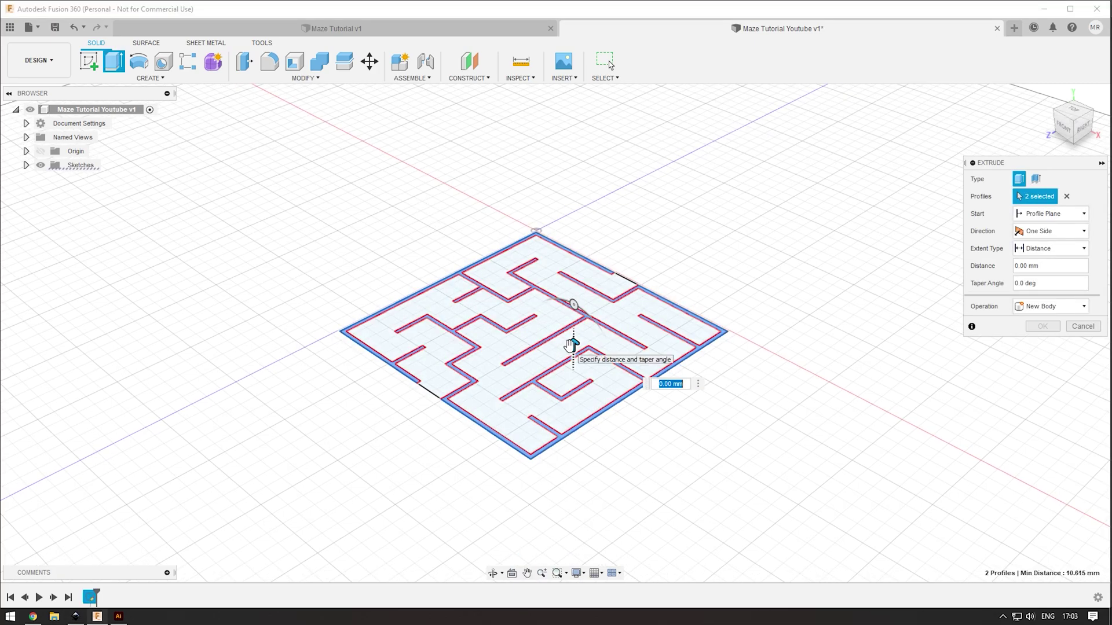
{"action": "left_click_drag", "start_coordinate": [572, 346], "coordinate": [503, 327]}
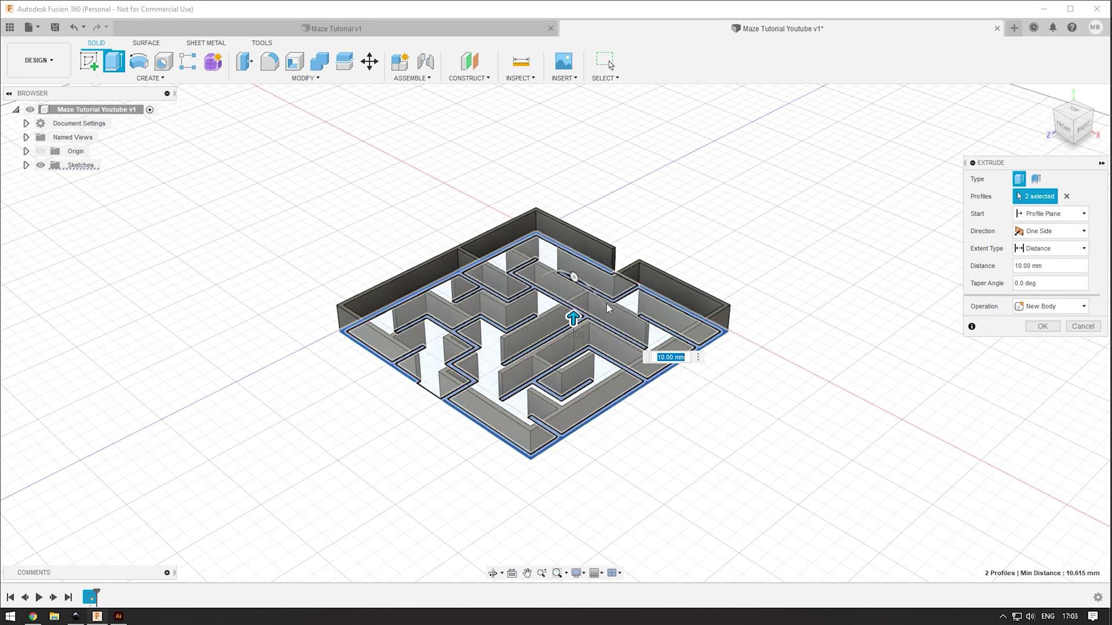
{"action": "key", "text": "Return"}
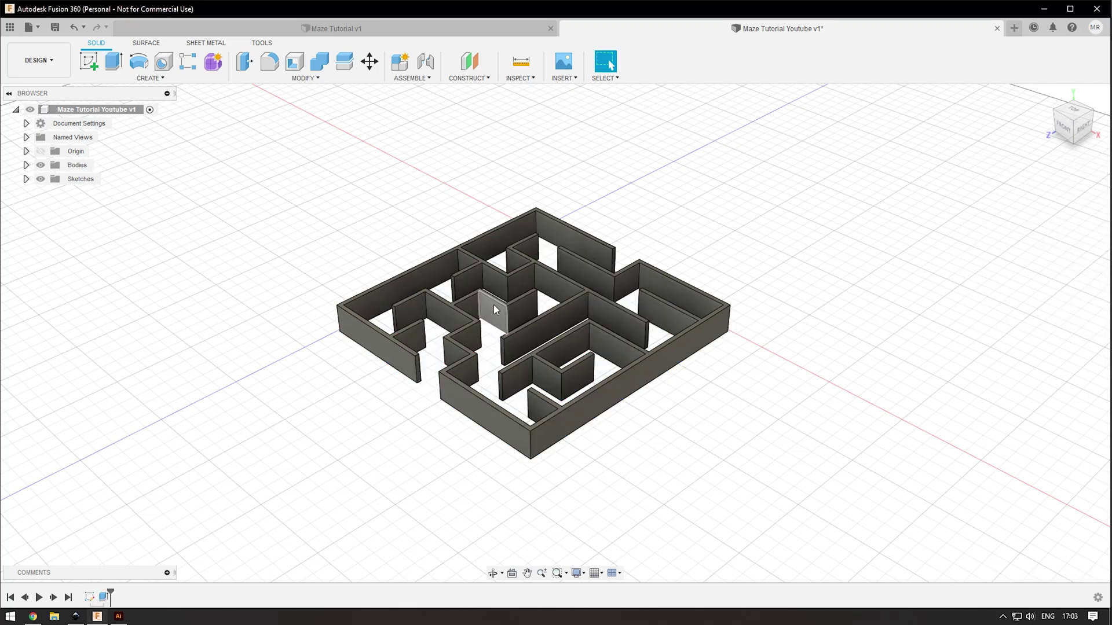
Show Sketch1, extrude the enclosing square 2 mm as a joined floor, then hide Sketch1
{"action": "key", "text": "e"}
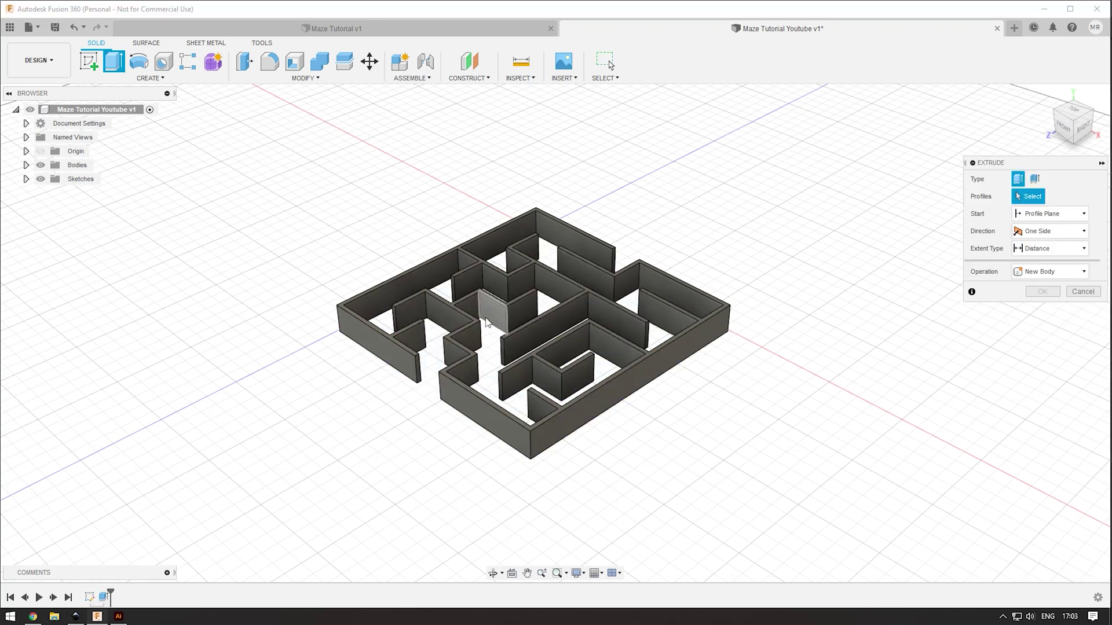
{"action": "left_click", "coordinate": [26, 179]}
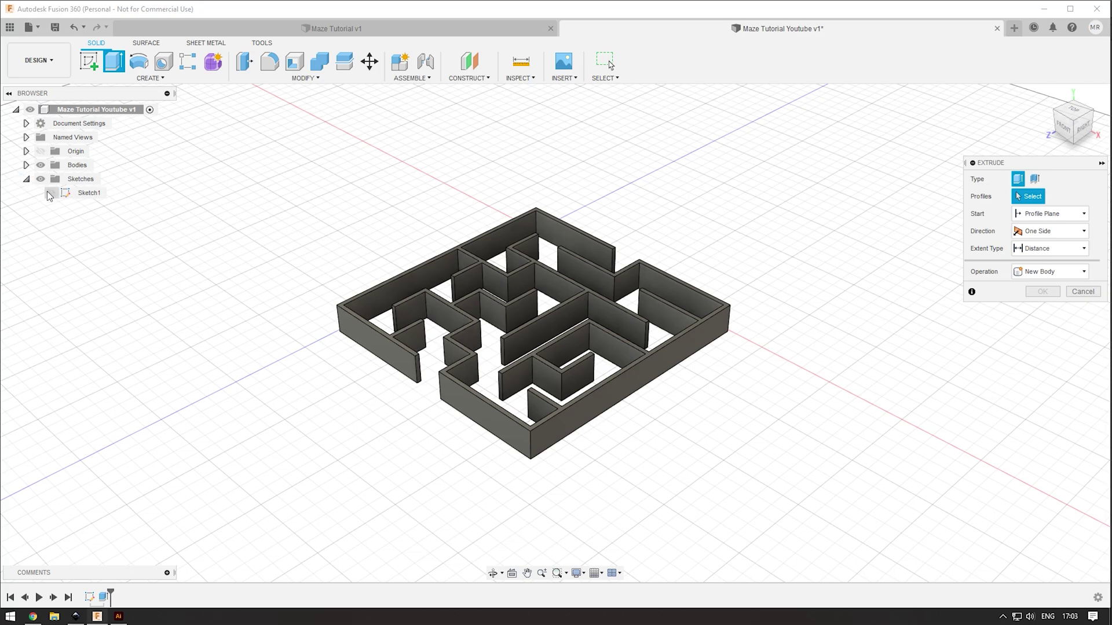
{"action": "left_click", "coordinate": [51, 193]}
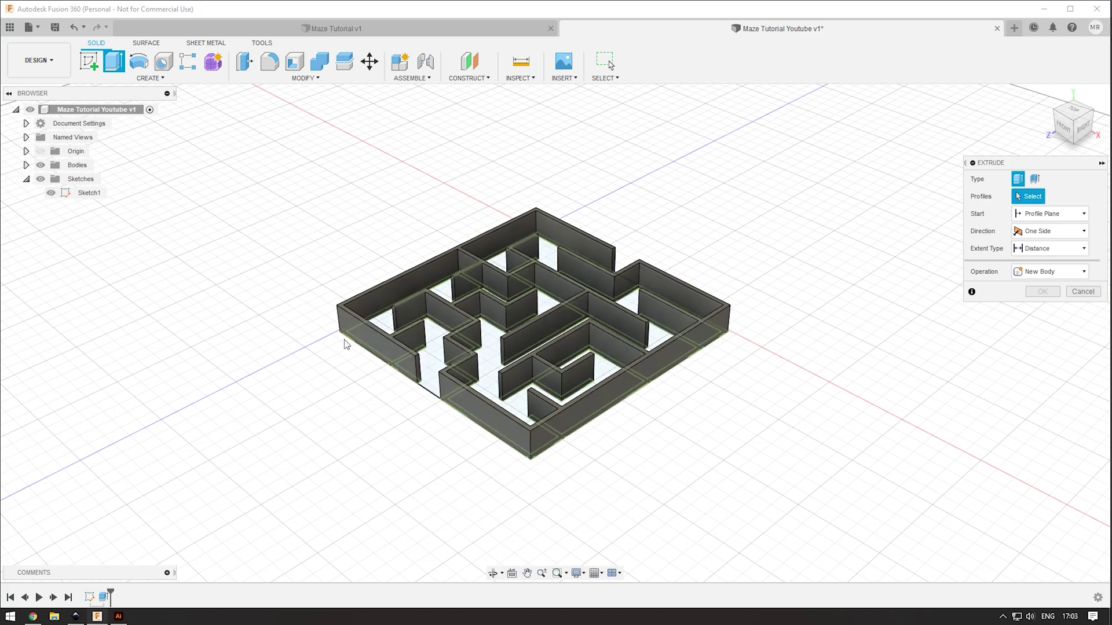
{"action": "left_click", "coordinate": [484, 363]}
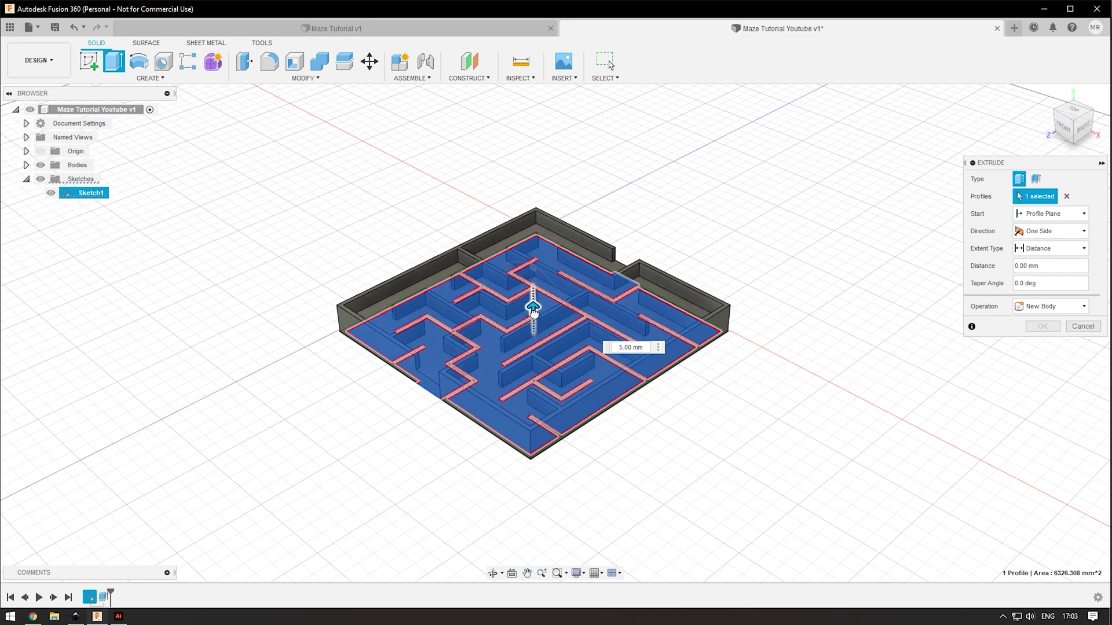
{"action": "type", "text": "2"}
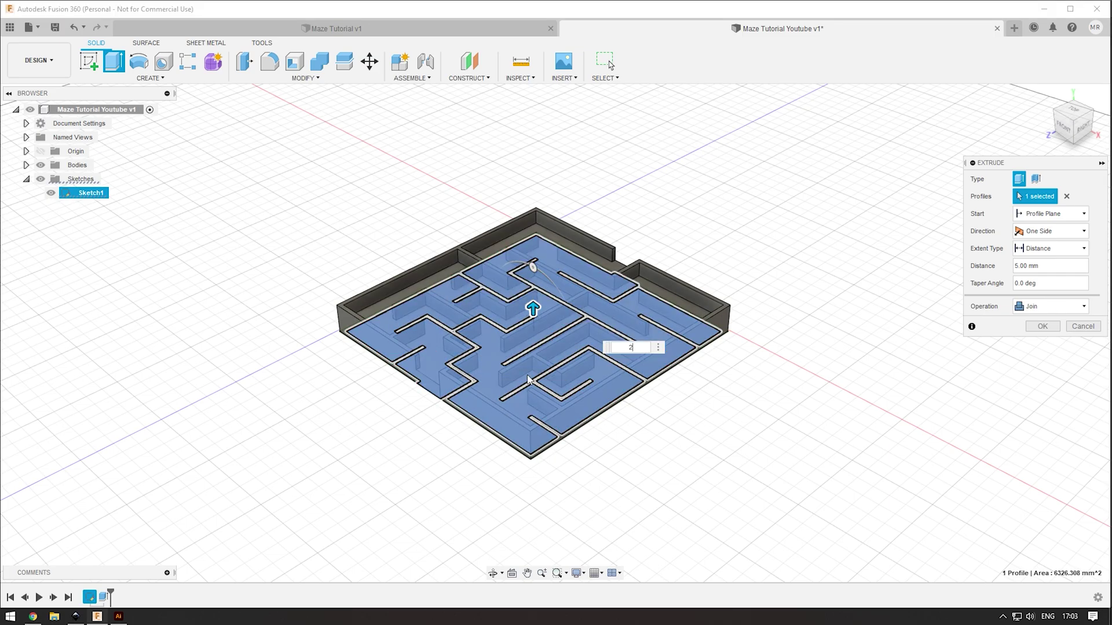
{"action": "key", "text": "Return"}
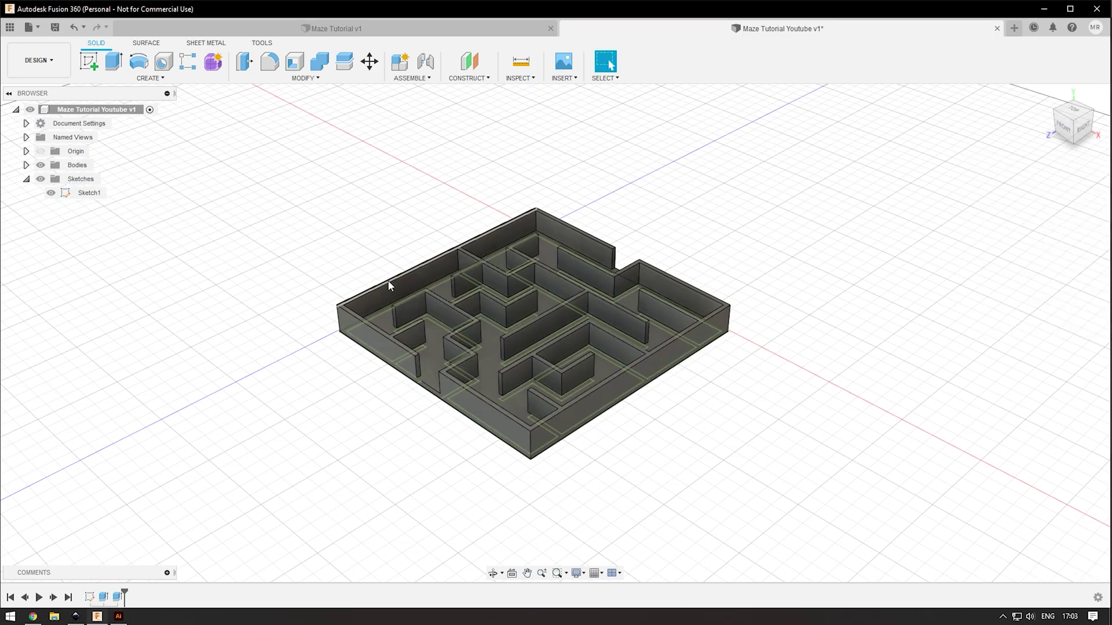
{"action": "left_click", "coordinate": [51, 193]}
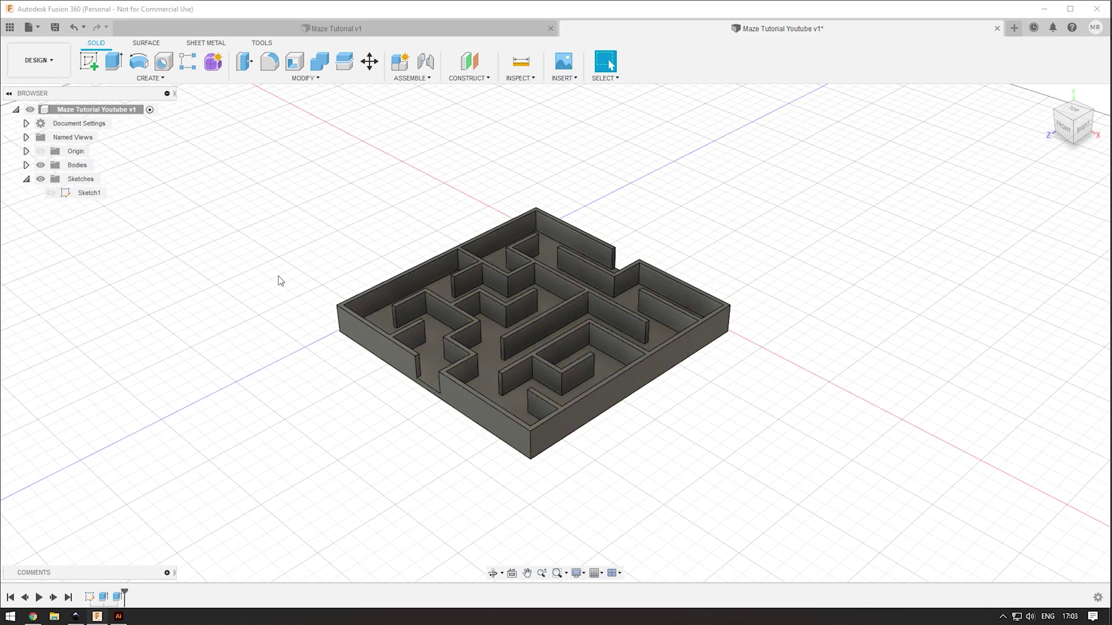
From a top view, measure the 10.615 mm corridor between the left outer wall and an inner wall
{"action": "mouse_move", "coordinate": [278, 278]}
{"action": "middle_mouse_down", "text": "shift"}
{"action": "mouse_move", "coordinate": [353, 245]}
{"action": "mouse_move", "coordinate": [355, 265]}
{"action": "mouse_move", "coordinate": [321, 297]}
{"action": "mouse_move", "coordinate": [320, 250]}
{"action": "mouse_move", "coordinate": [333, 236]}
{"action": "mouse_move", "coordinate": [331, 311]}
{"action": "mouse_move", "coordinate": [382, 308]}
{"action": "middle_mouse_up", "text": "shift"}
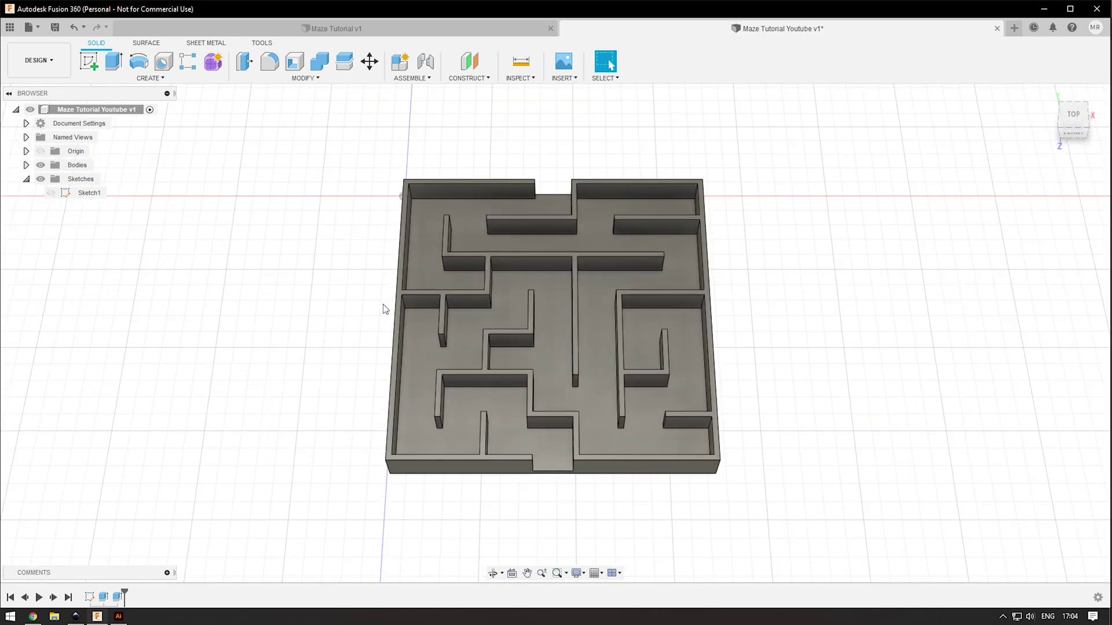
{"action": "left_click", "coordinate": [527, 65]}
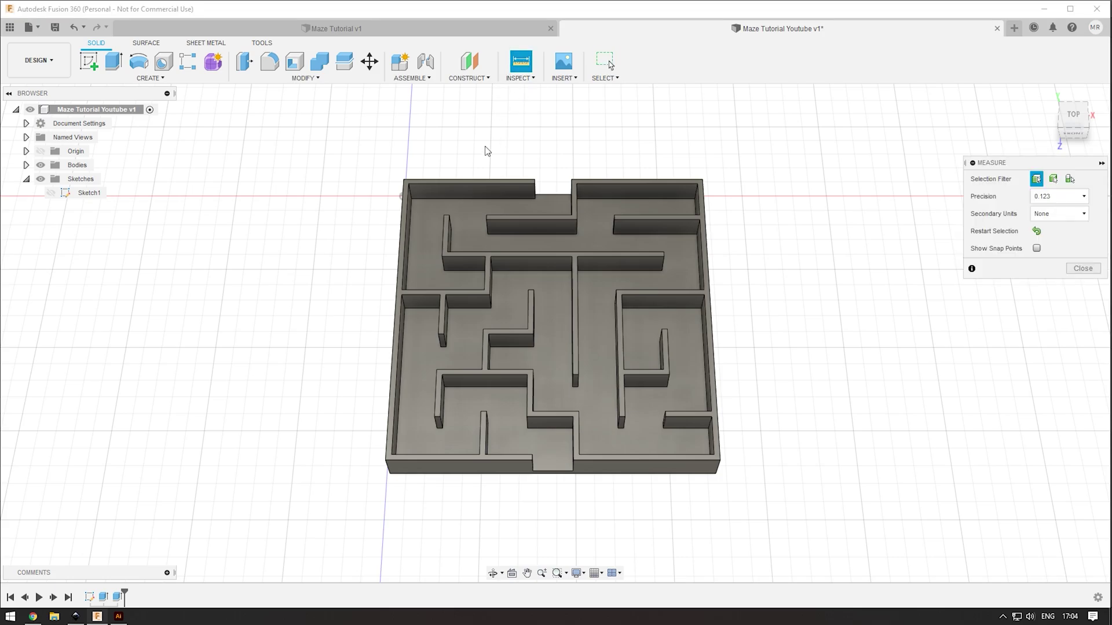
{"action": "scroll", "coordinate": [445, 241], "scroll_direction": "up", "scroll_amount": 3}
{"action": "left_click", "coordinate": [388, 236]}
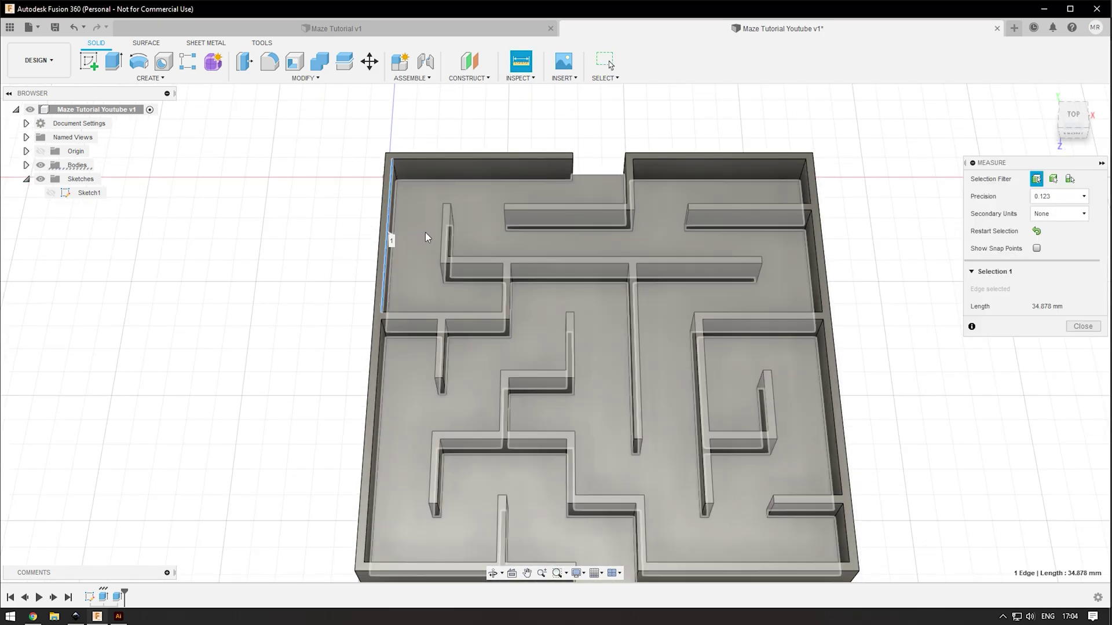
{"action": "left_click", "coordinate": [446, 239]}
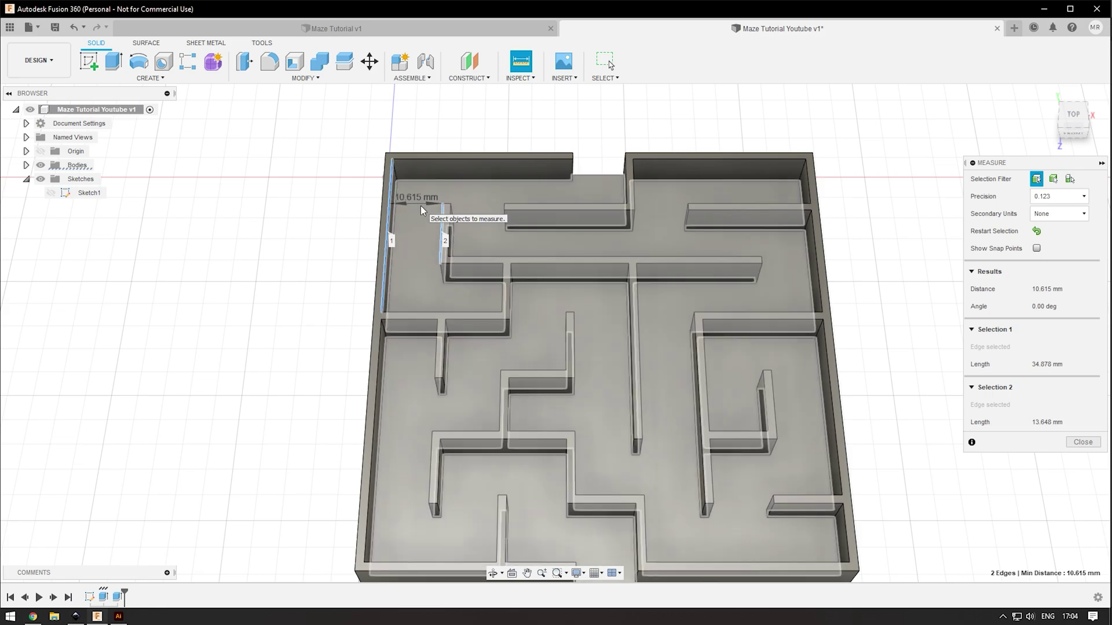
Measure the 86.438 mm span between the left and right outer walls
{"action": "middle_click_drag", "start_coordinate": [422, 210], "coordinate": [455, 230]}
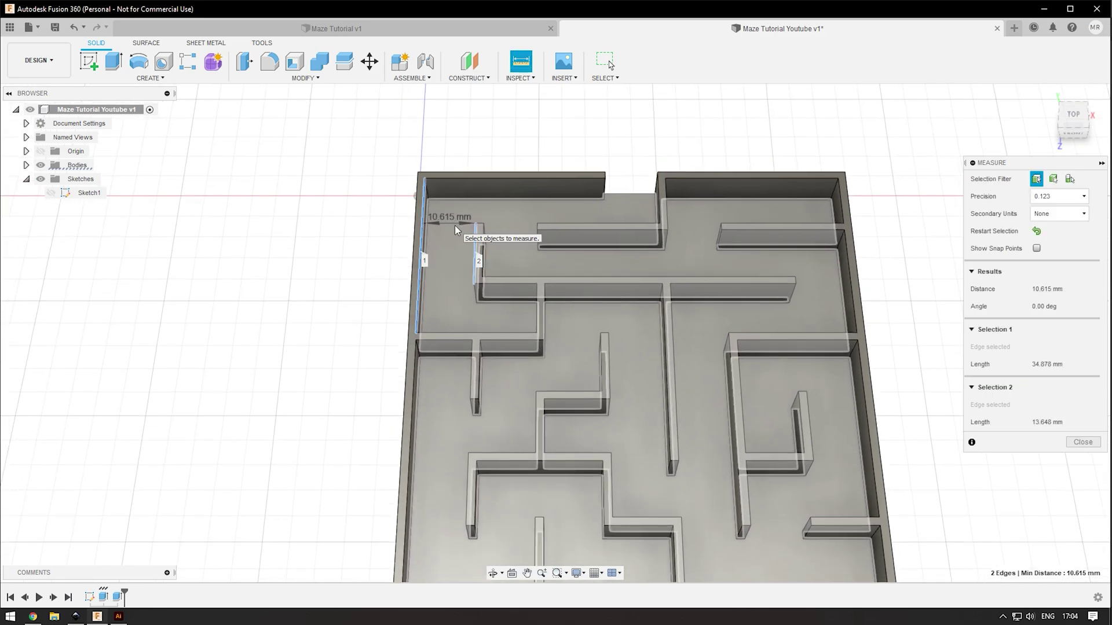
{"action": "scroll", "coordinate": [457, 233], "scroll_direction": "down", "scroll_amount": 2}
{"action": "middle_click_drag", "start_coordinate": [520, 281], "coordinate": [426, 179]}
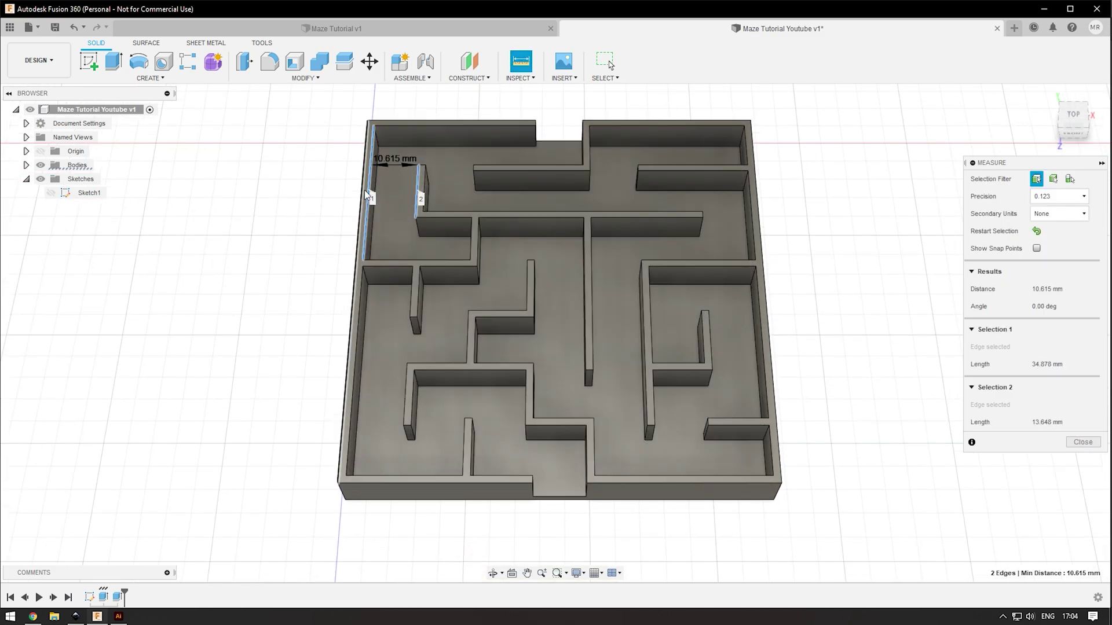
{"action": "left_click", "coordinate": [365, 207]}
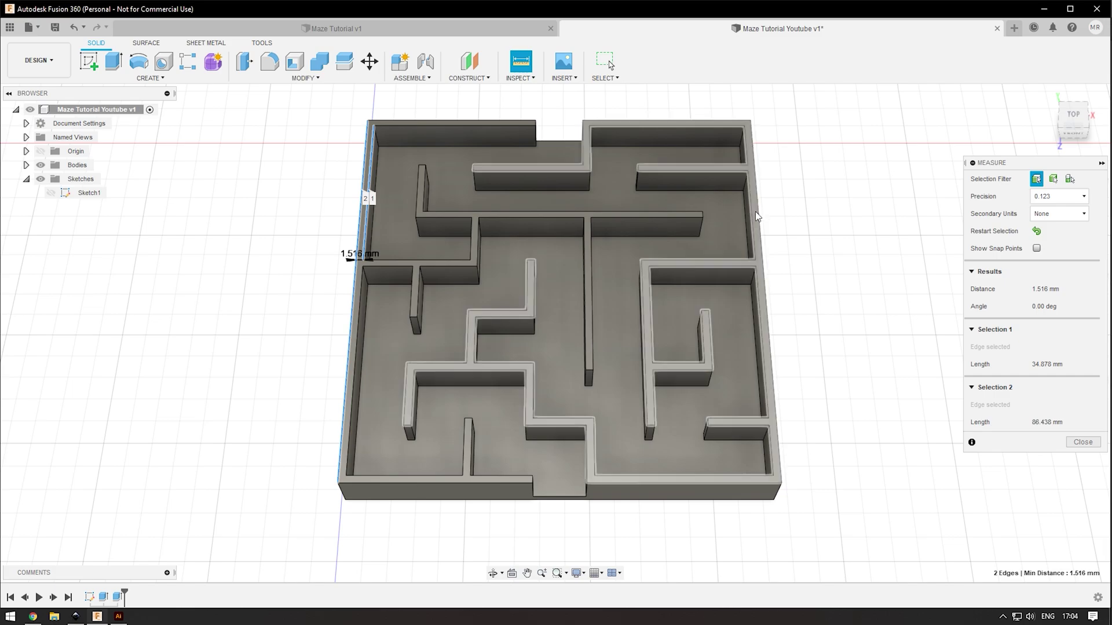
{"action": "left_click", "coordinate": [342, 168]}
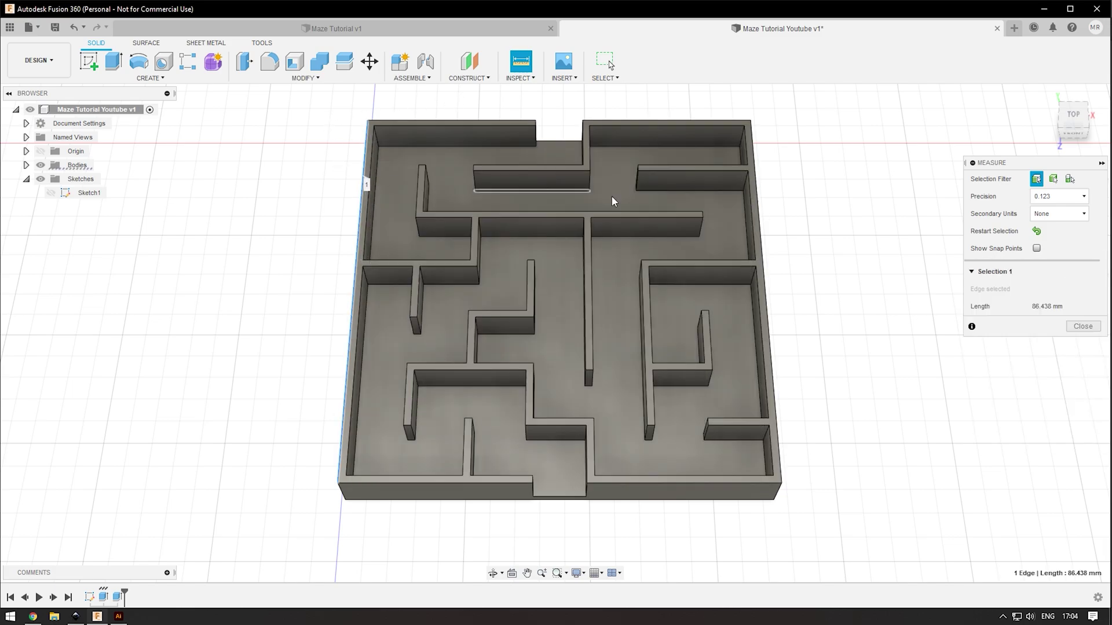
{"action": "left_click", "coordinate": [757, 197]}
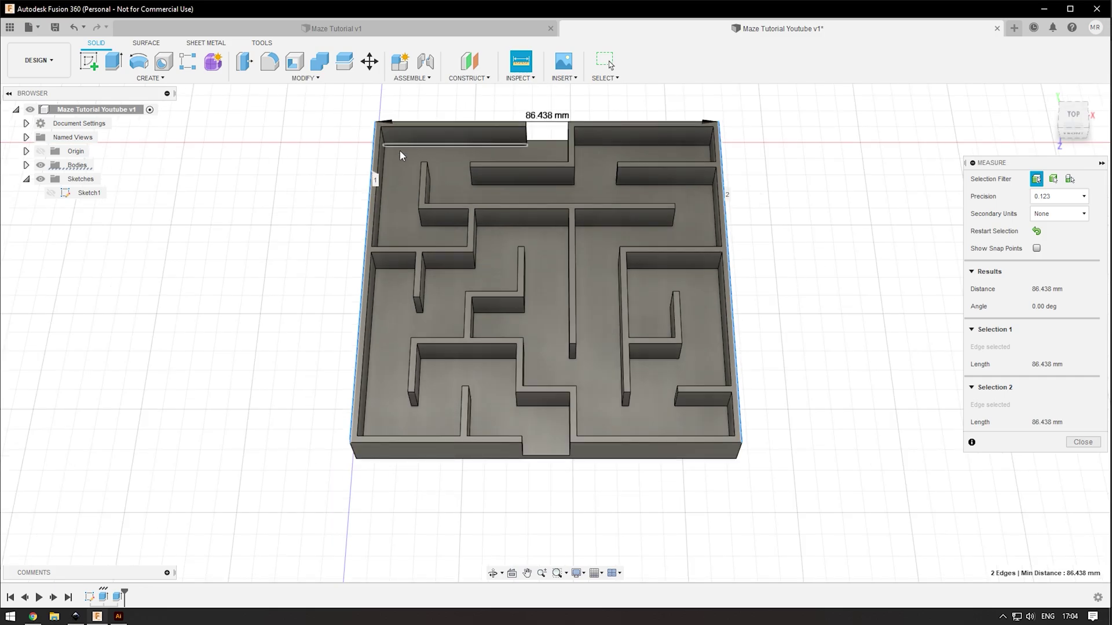
{"action": "middle_click_drag", "start_coordinate": [290, 266], "coordinate": [277, 307]}
{"action": "left_click", "coordinate": [304, 280]}
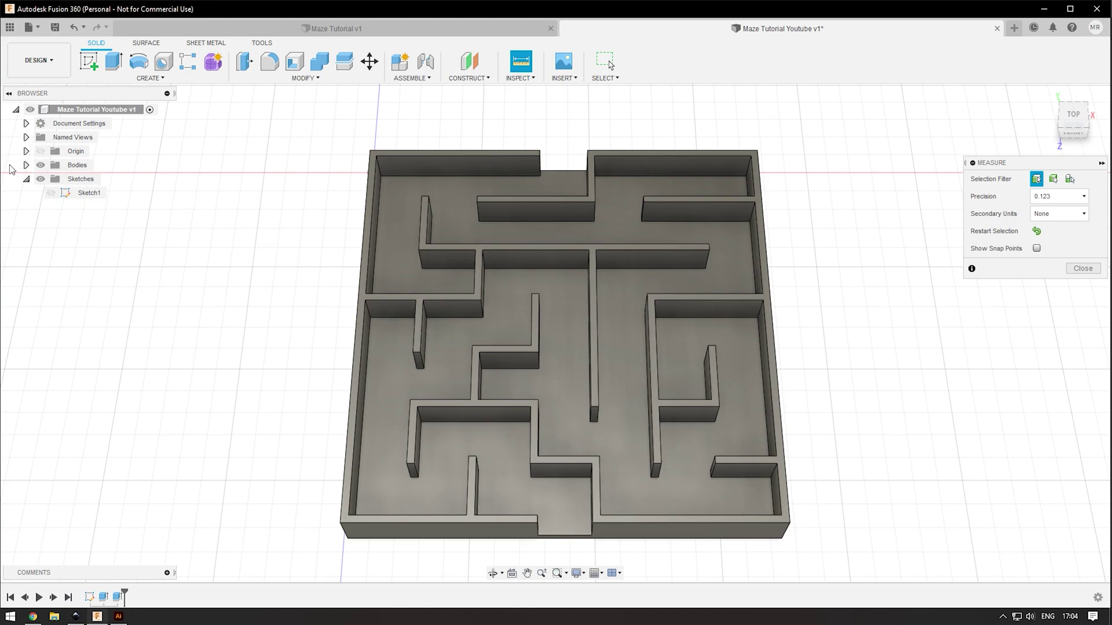
Close Measure and choose Save As STL for Body1 in the browser
{"action": "left_click", "coordinate": [26, 165]}
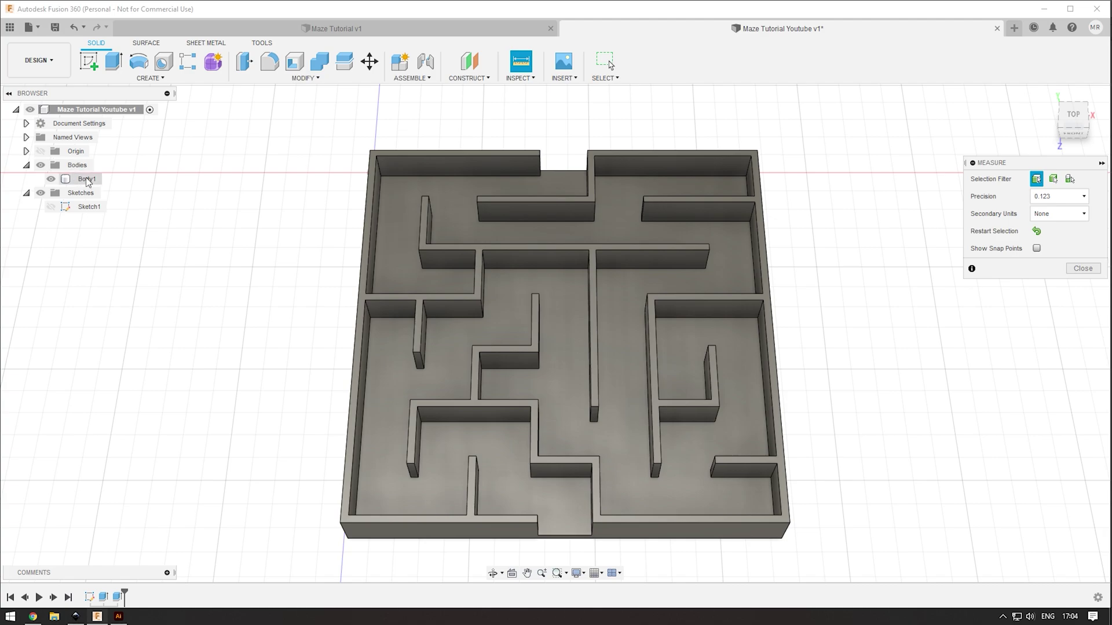
{"action": "left_click", "coordinate": [1083, 268]}
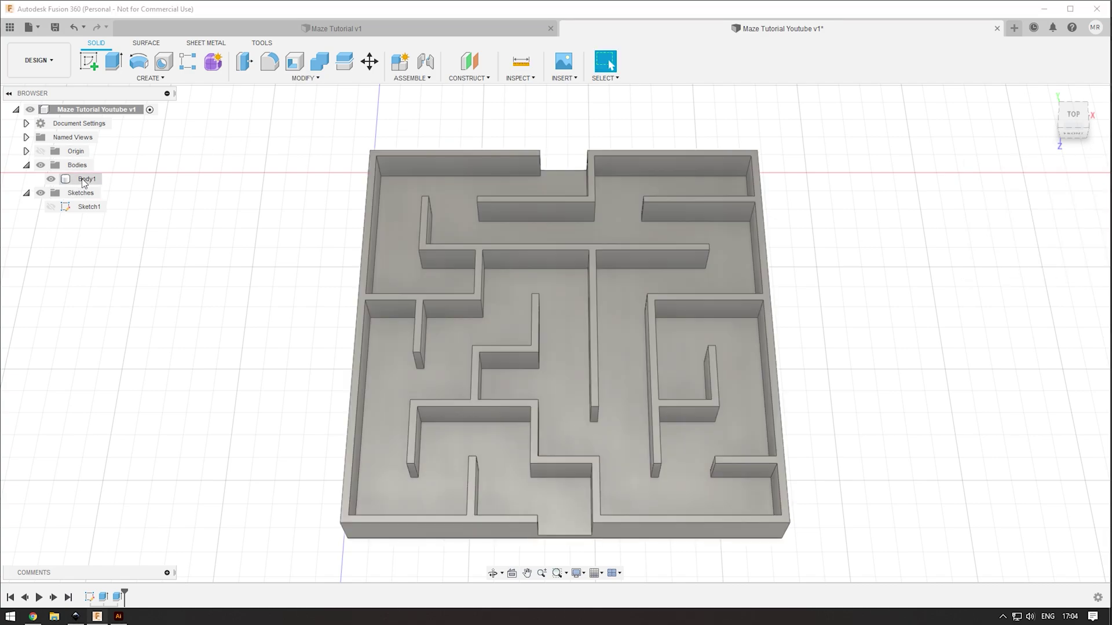
{"action": "right_click", "coordinate": [85, 182]}
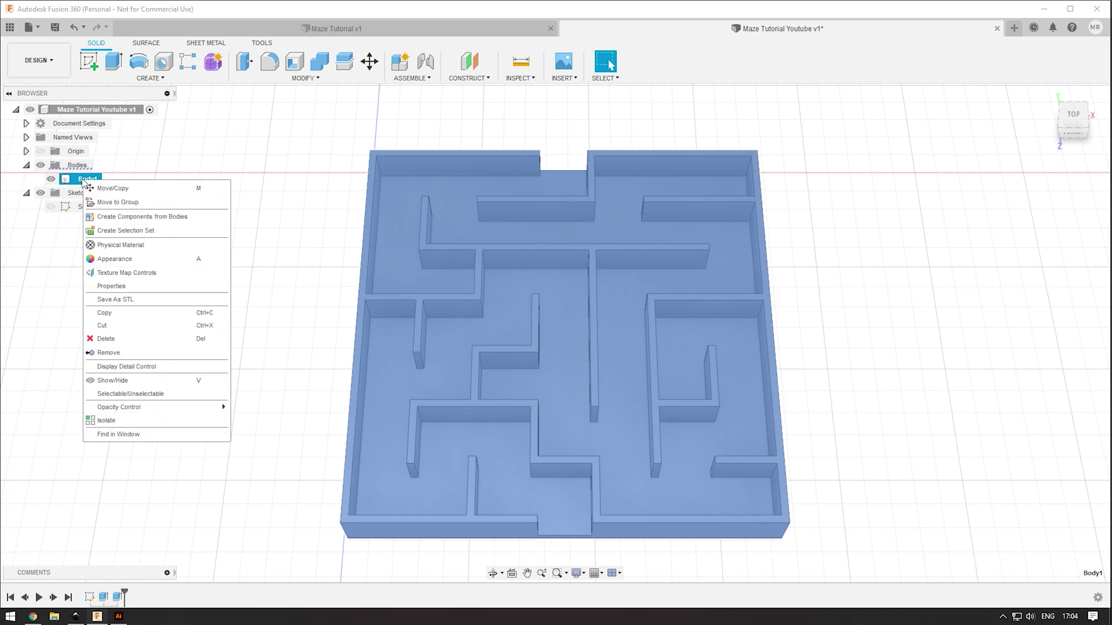
{"action": "left_click", "coordinate": [115, 300]}
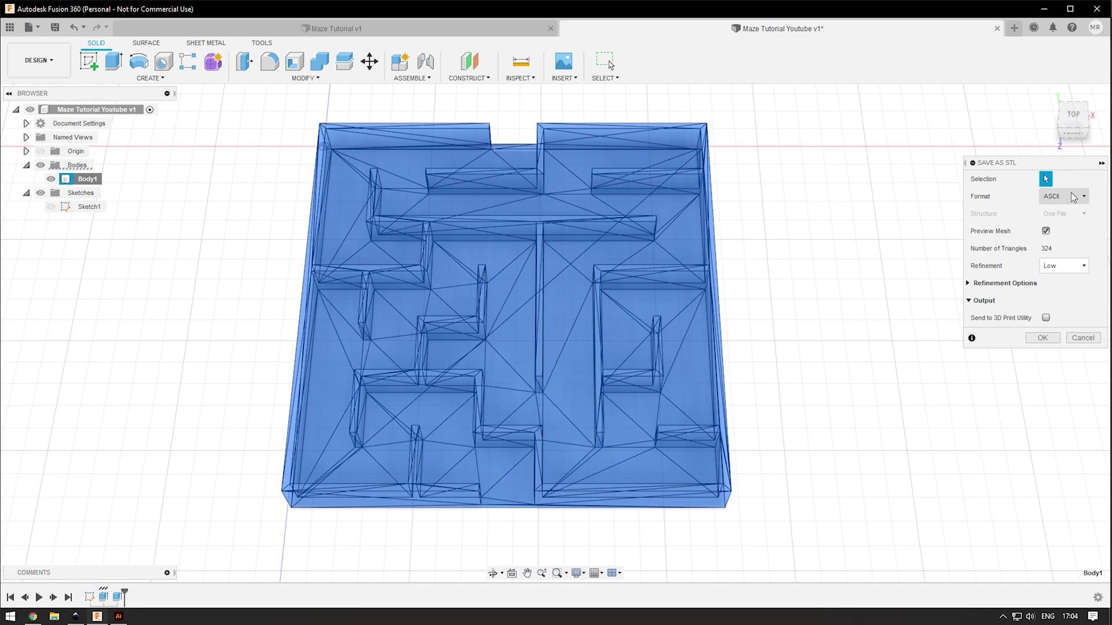
Export Body1 in ASCII STL format to the Desktop as 'Maze STL'
{"action": "left_click", "coordinate": [1054, 205]}
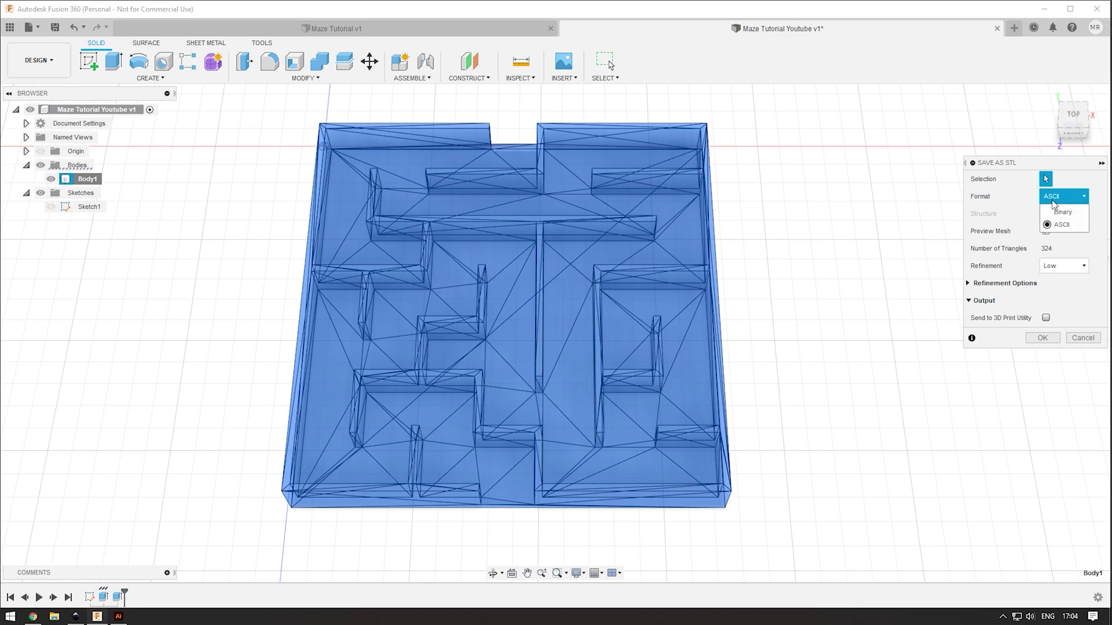
{"action": "left_click", "coordinate": [1054, 225]}
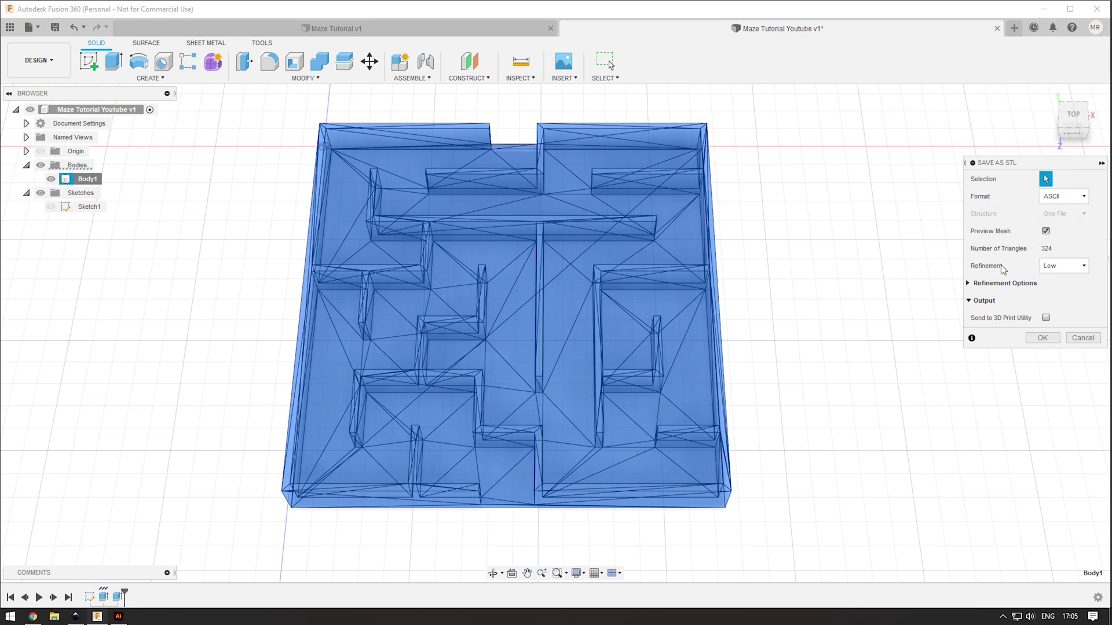
{"action": "left_click", "coordinate": [1037, 340]}
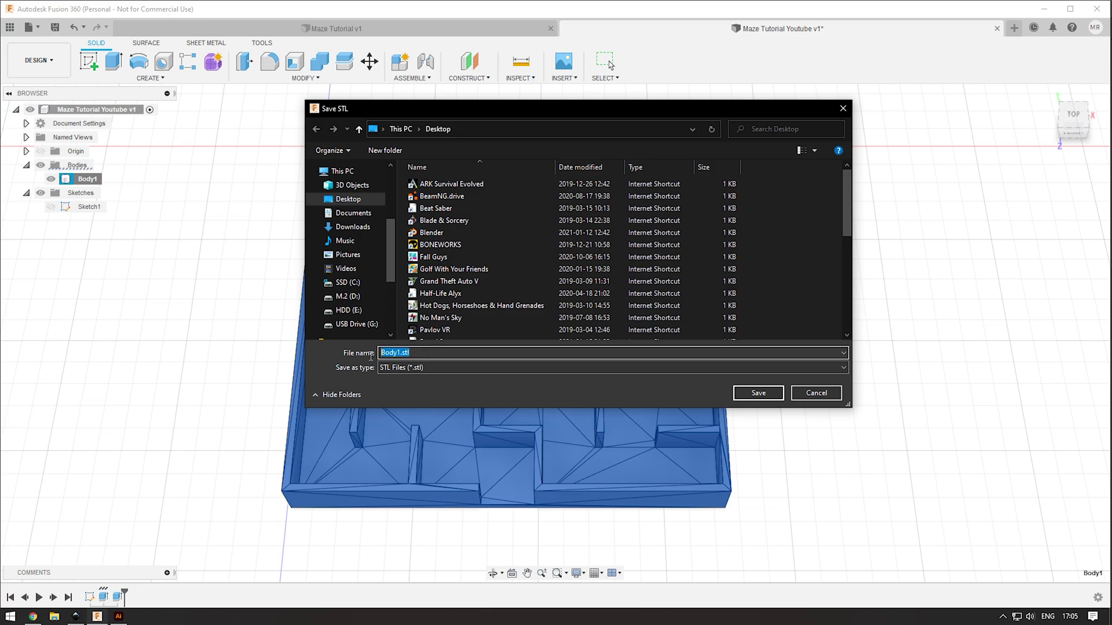
{"action": "type", "text": "Maze"}
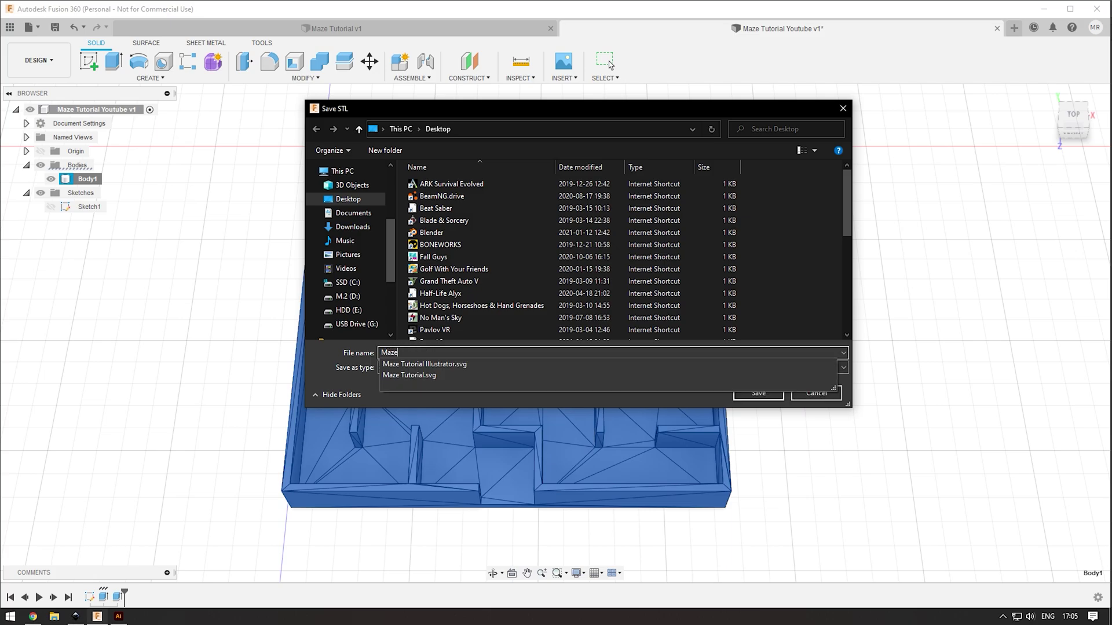
{"action": "type", "text": " STL"}
{"action": "key", "text": "Return"}
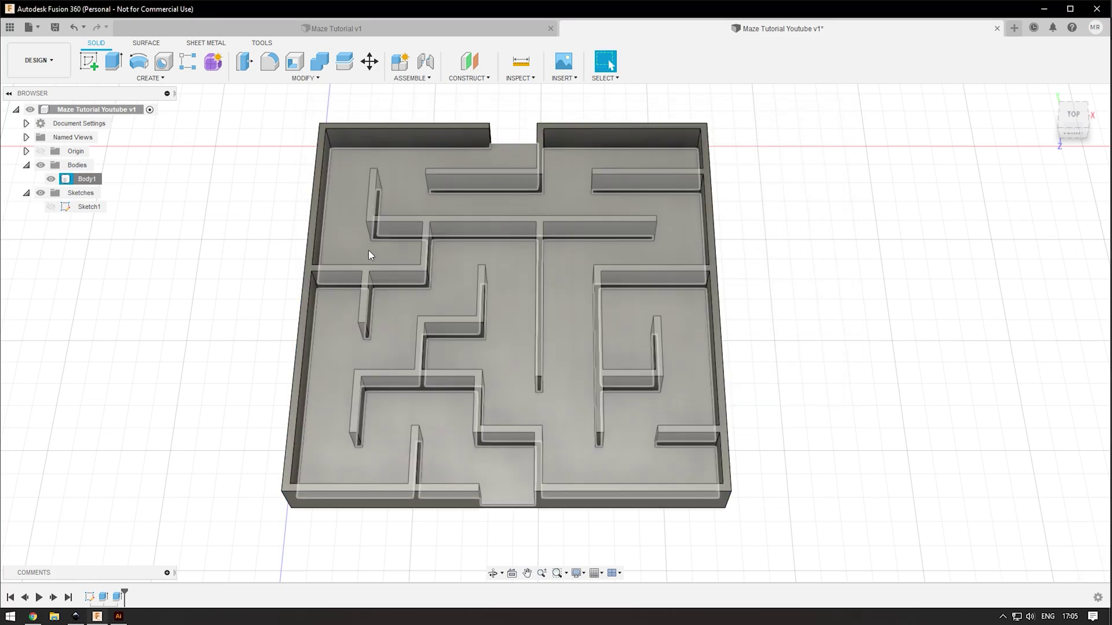